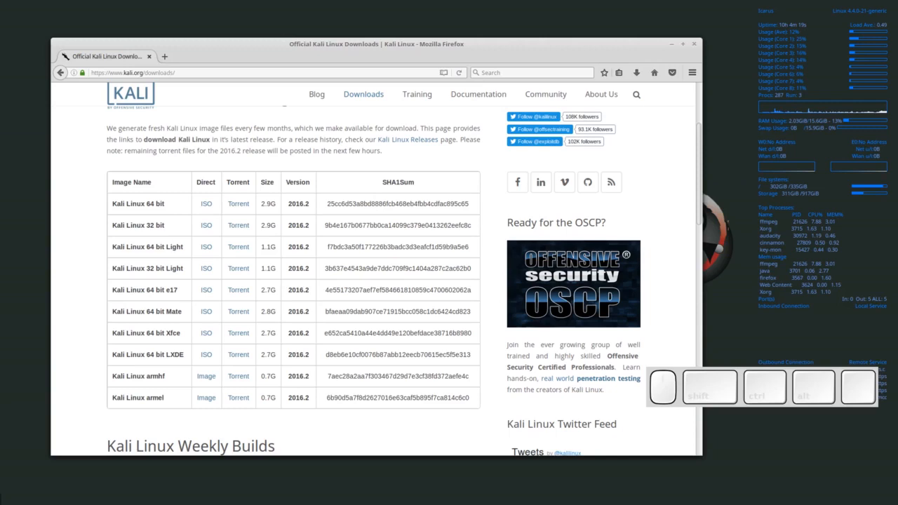
# - Drag the VirtualBox Manager window up and left over the Firefox Kali downloads page
pyautogui.moveTo(435, 122); pyautogui.dragTo(390, 112)
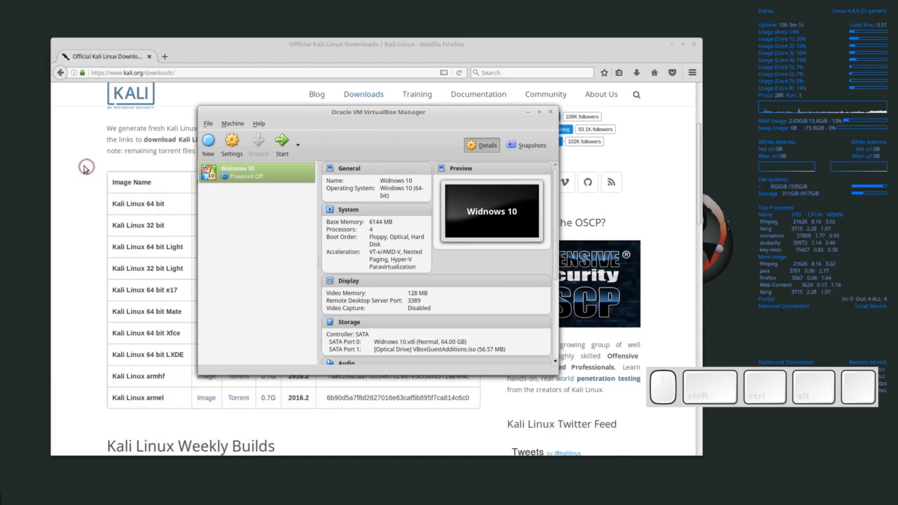
# - Switch between Firefox and VirtualBox, select the downloads page address, then quit Firefox
pyautogui.click(88, 118)
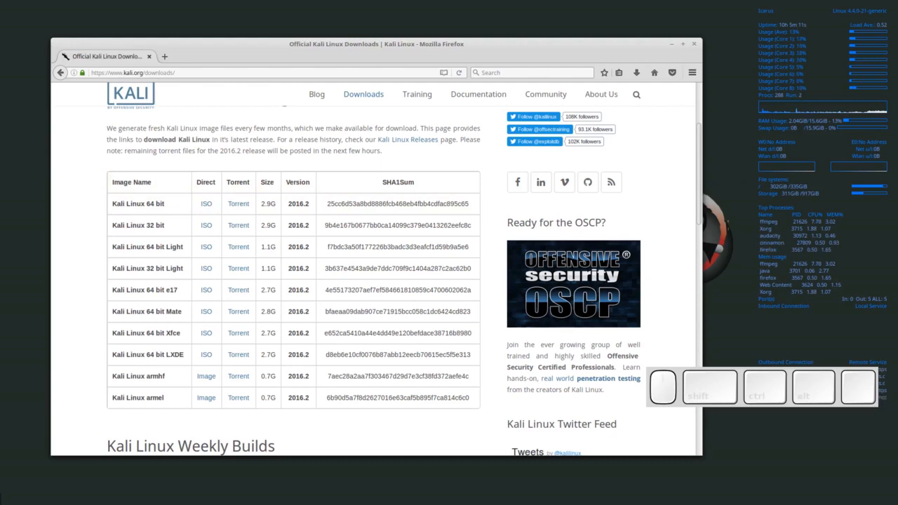
pyautogui.click(281, 504)
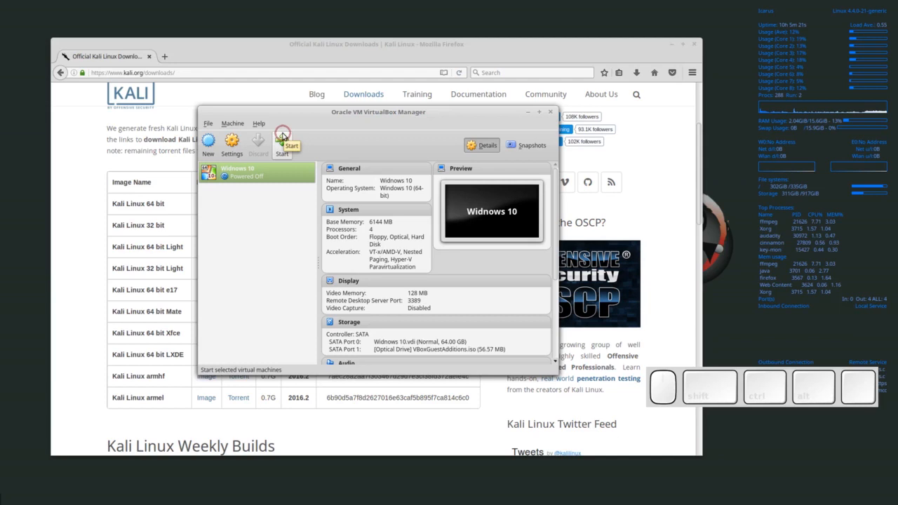
pyautogui.click(63, 123)
pyautogui.click(200, 70)
pyautogui.moveTo(199, 74); pyautogui.dragTo(54, 76)
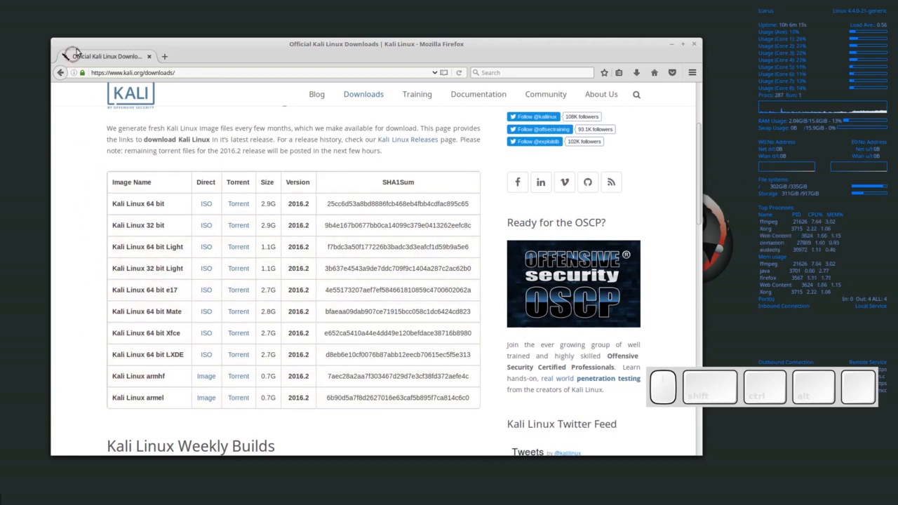
pyautogui.click(695, 44)
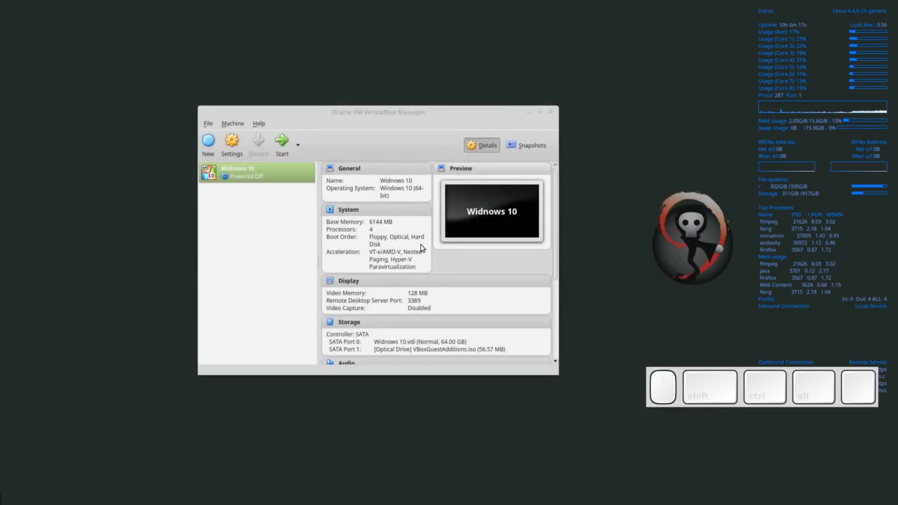
# - Focus VirtualBox Manager and launch the New virtual machine wizard
pyautogui.click(406, 110)
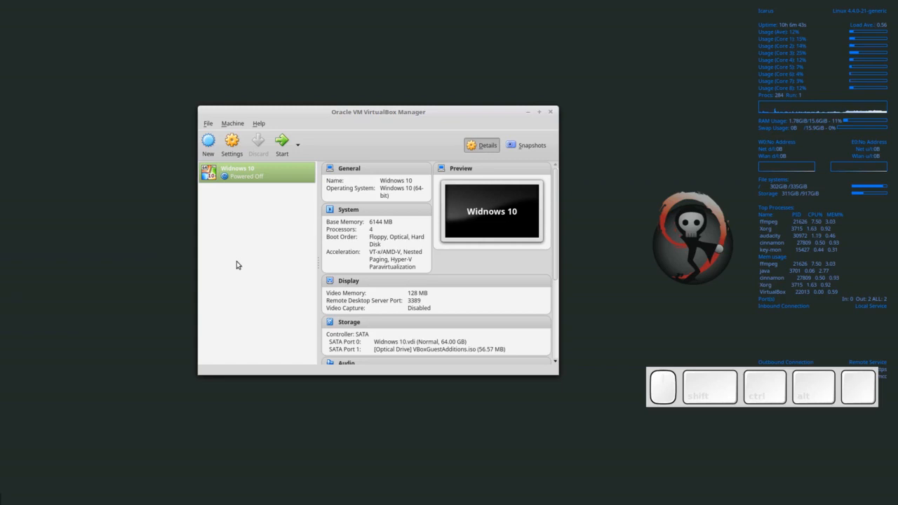
pyautogui.click(212, 139)
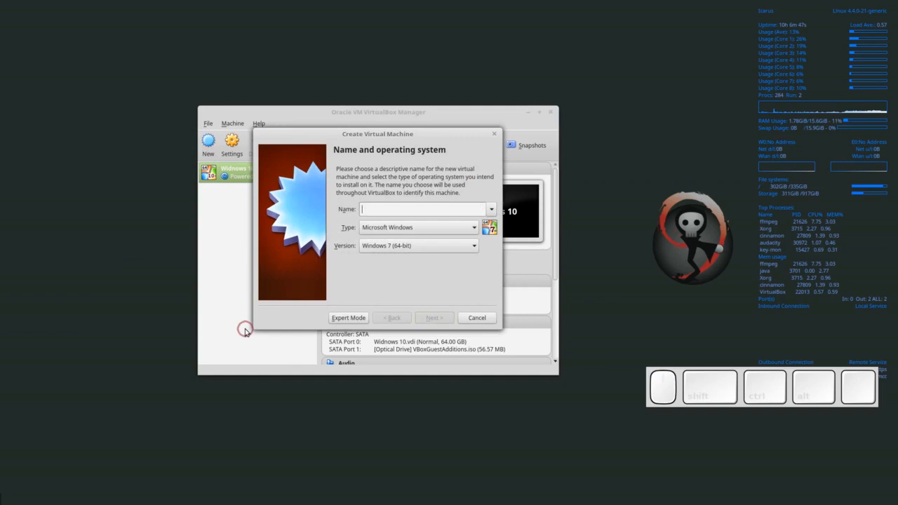
# - Enter 'Kali Linux' as the name, choose type Linux and version Ubuntu (64-bit)
pyautogui.write('K')
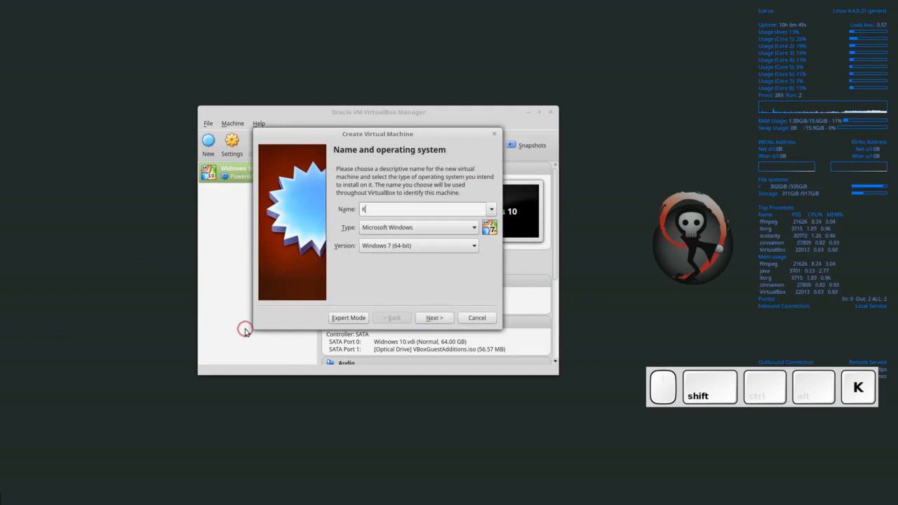
pyautogui.write('ali Linux')
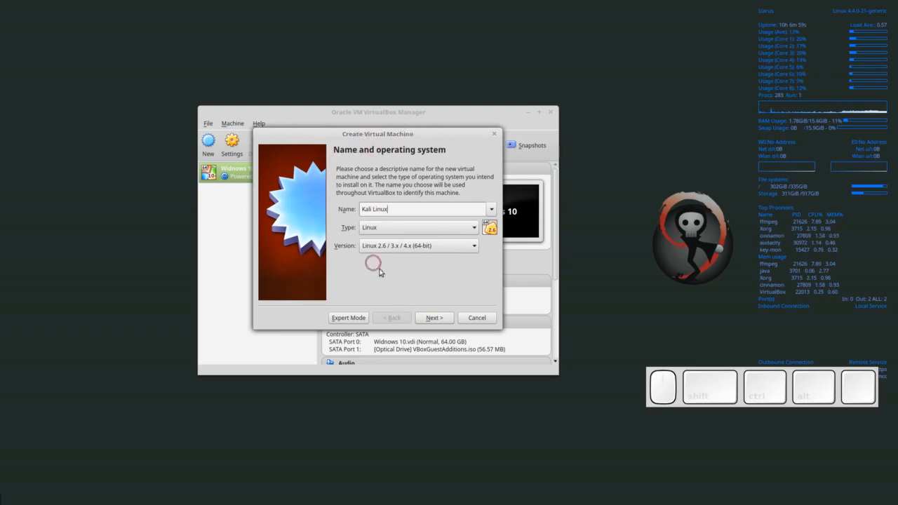
pyautogui.click(391, 229)
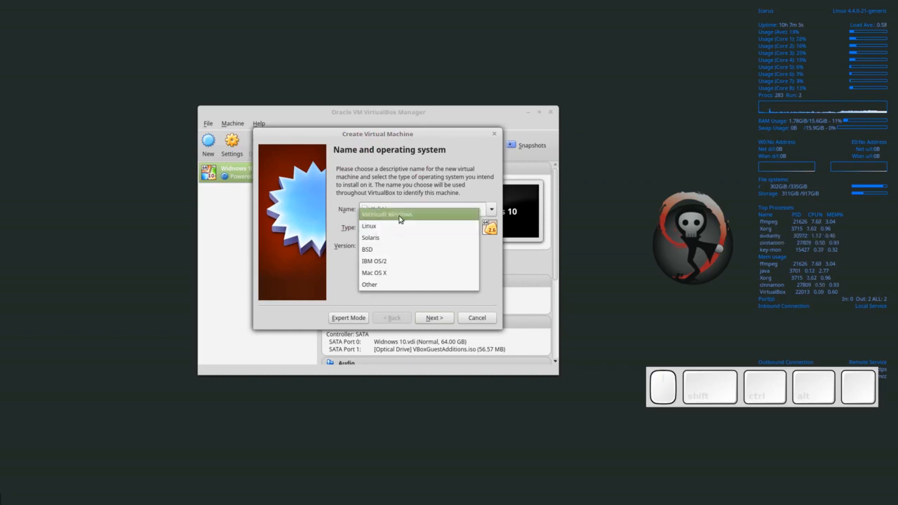
pyautogui.click(376, 228)
pyautogui.click(377, 230)
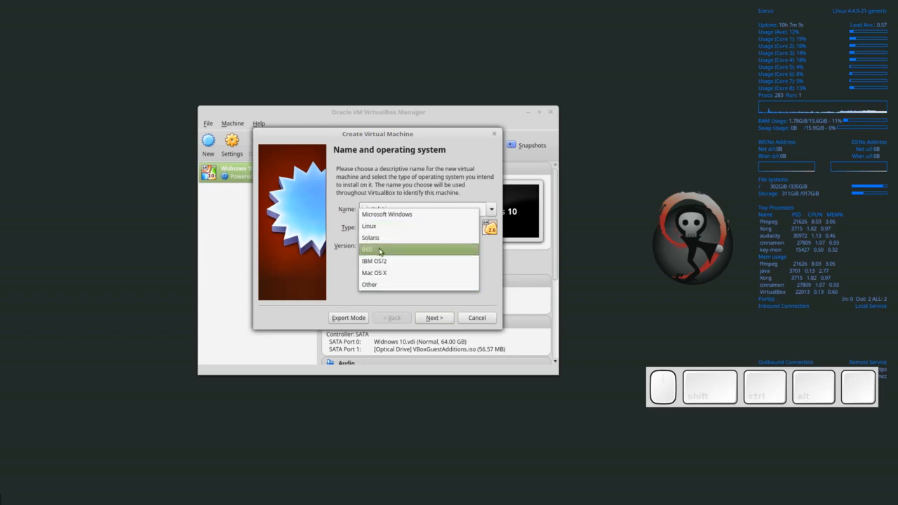
pyautogui.click(372, 230)
pyautogui.click(393, 208)
pyautogui.click(387, 230)
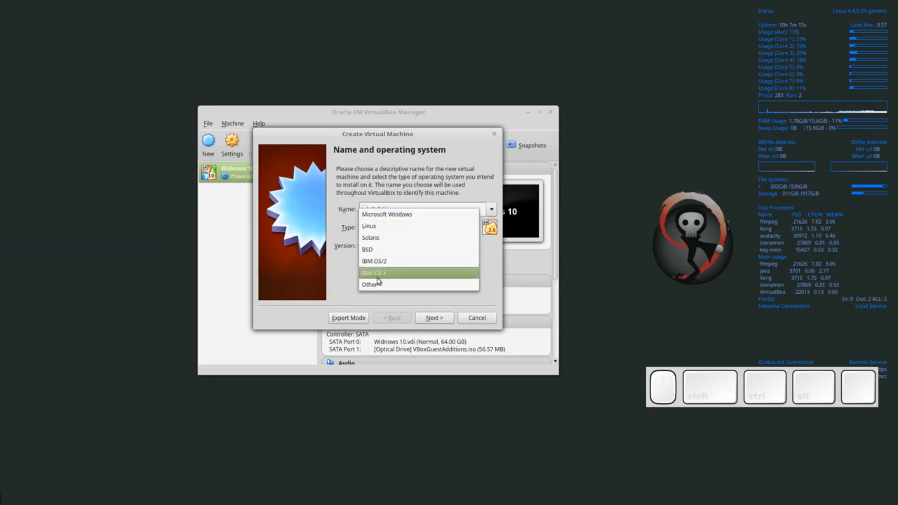
pyautogui.click(340, 278)
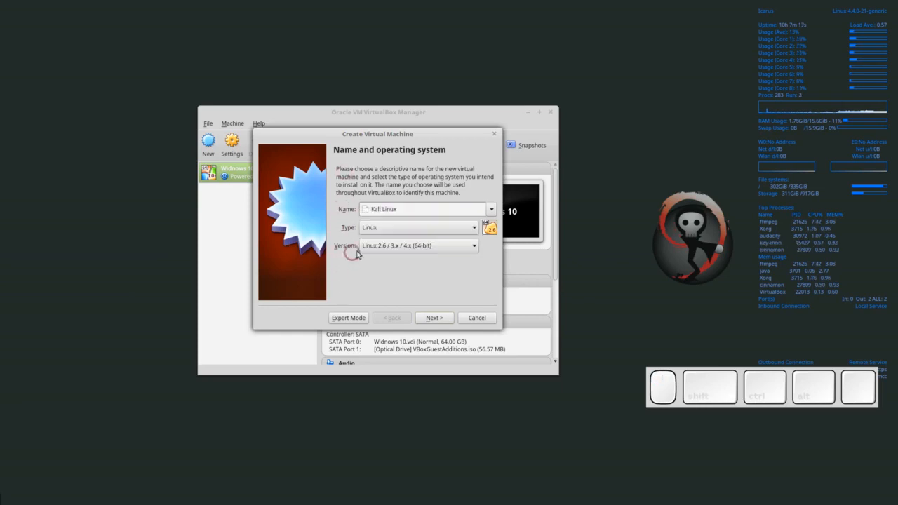
pyautogui.click(381, 247)
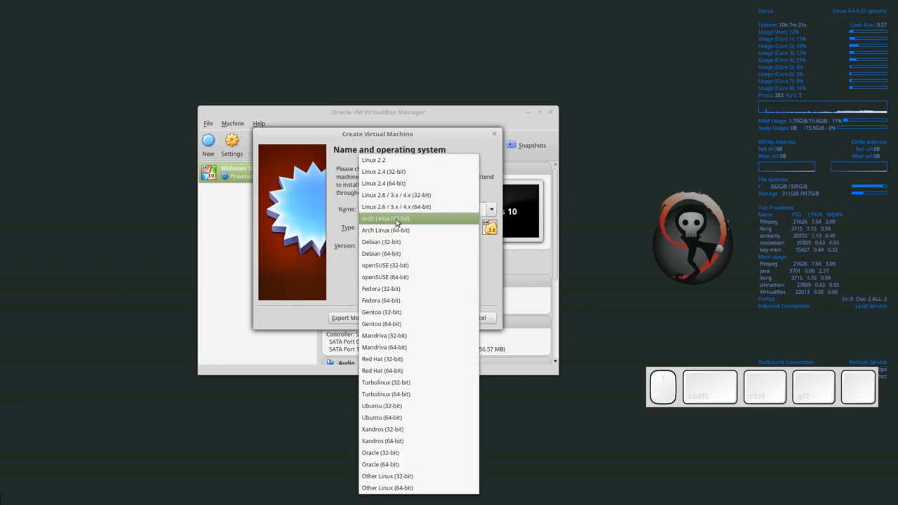
pyautogui.click(394, 420)
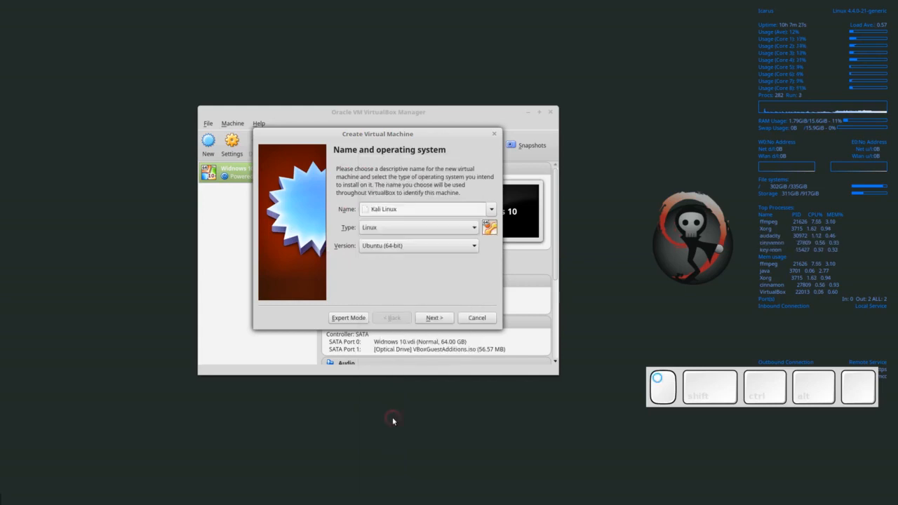
# - Reconfirm Ubuntu (64-bit), advance to Memory size, and select the 1024 MB value
pyautogui.click(389, 247)
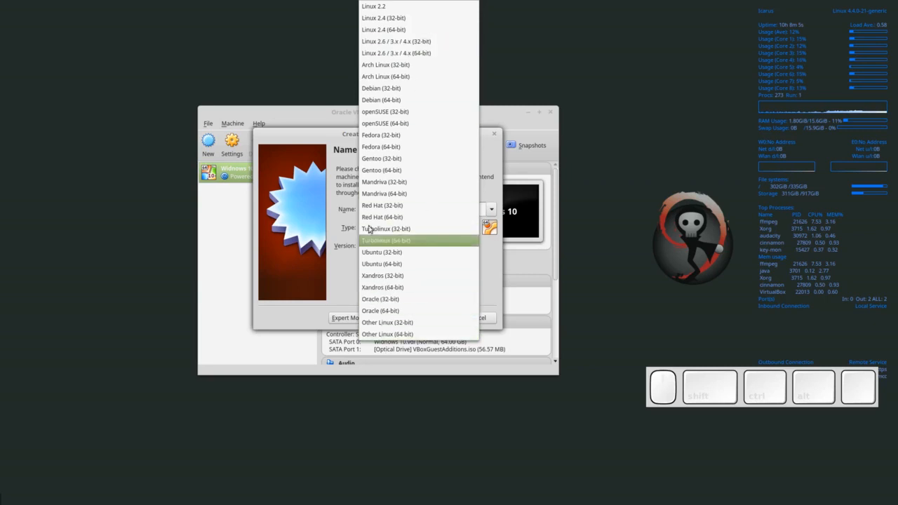
pyautogui.click(395, 264)
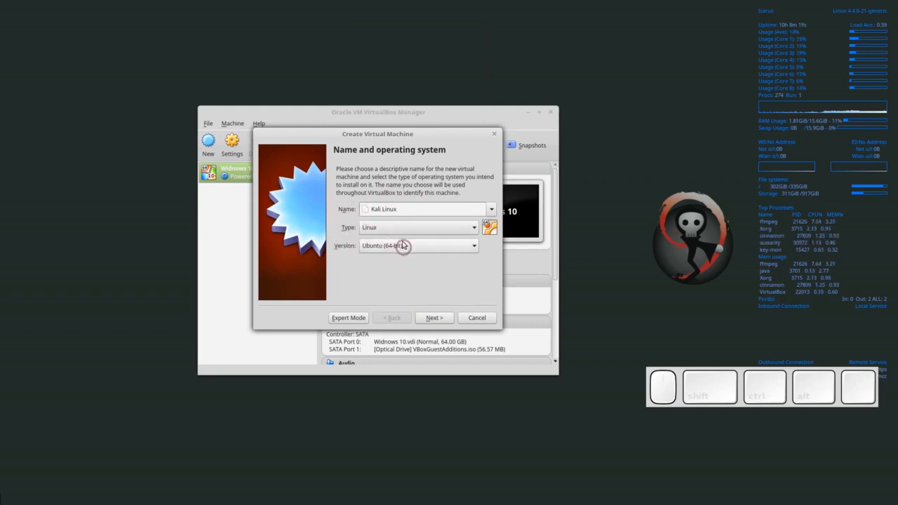
pyautogui.click(435, 319)
pyautogui.doubleClick(473, 203)
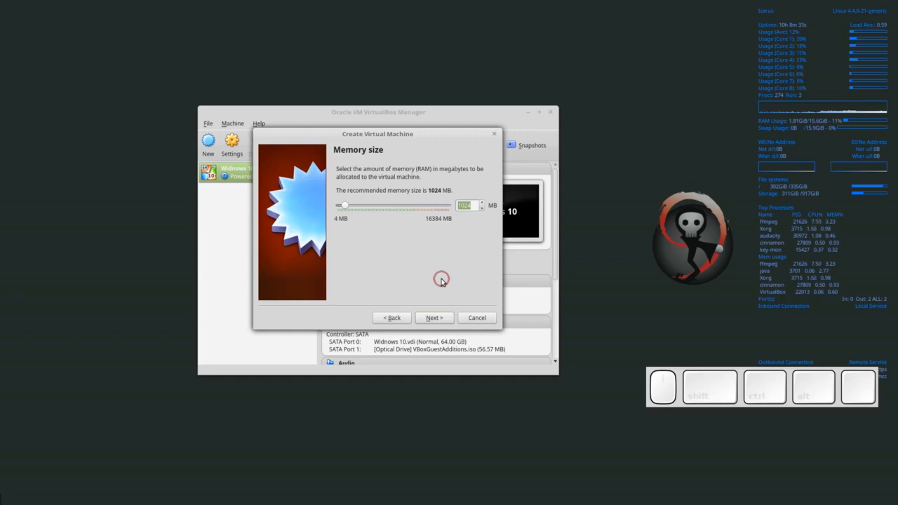
# - Set memory to 6144 MB and continue to the Hard disk step
pyautogui.write('6144')
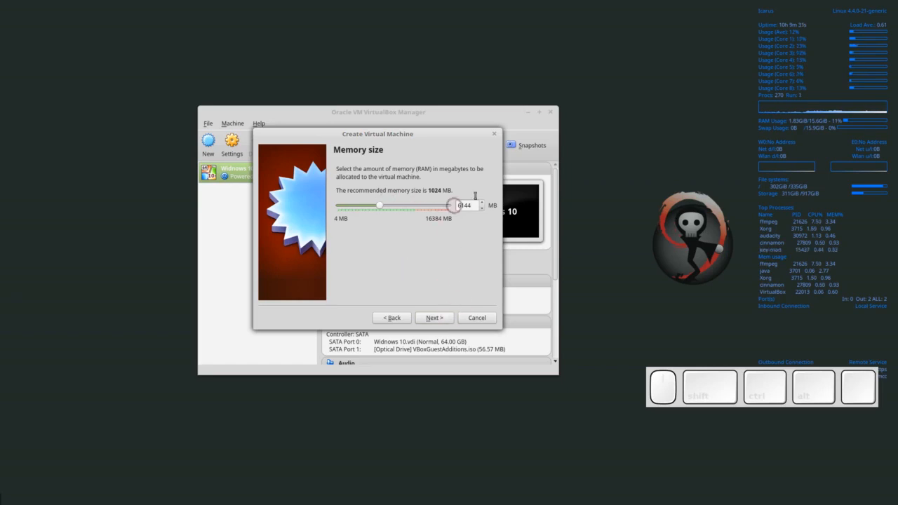
pyautogui.click(431, 318)
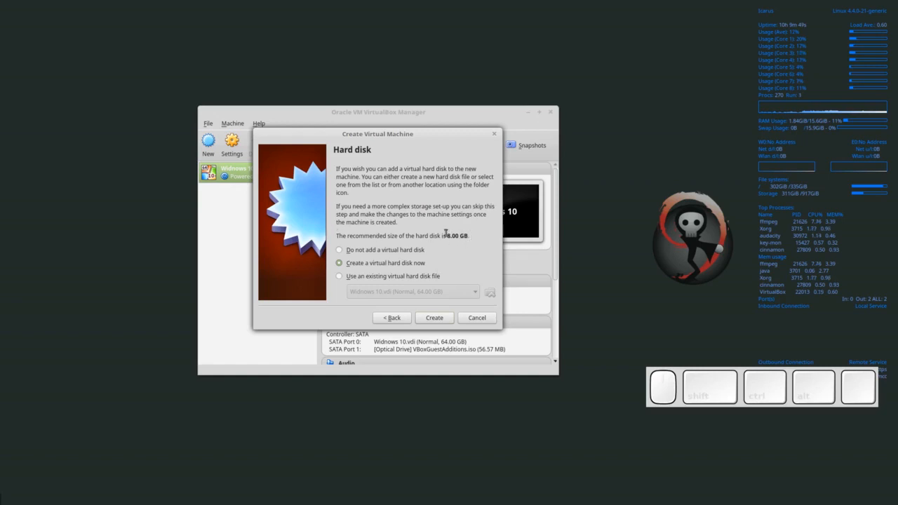
# - Choose to create a new virtual hard disk and keep the VDI file type
pyautogui.click(434, 319)
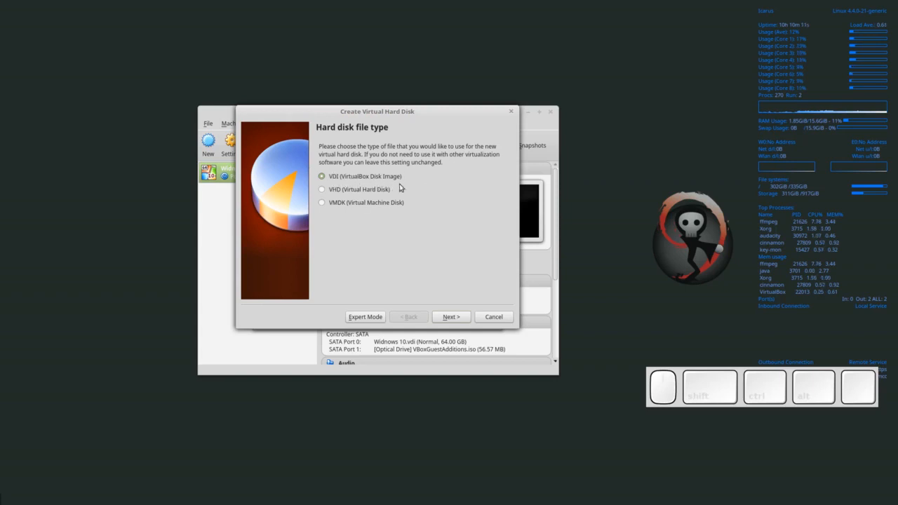
pyautogui.click(458, 316)
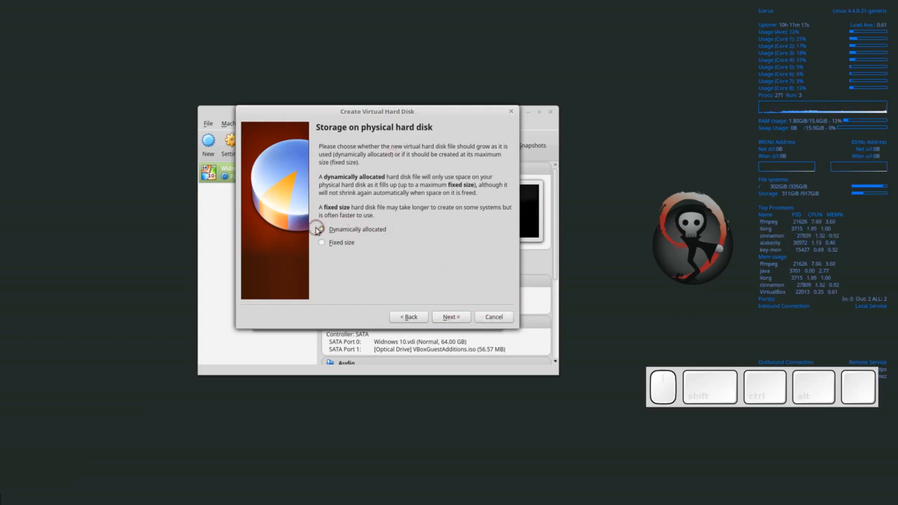
# - Keep the disk dynamically allocated and advance to file location and size
pyautogui.click(450, 317)
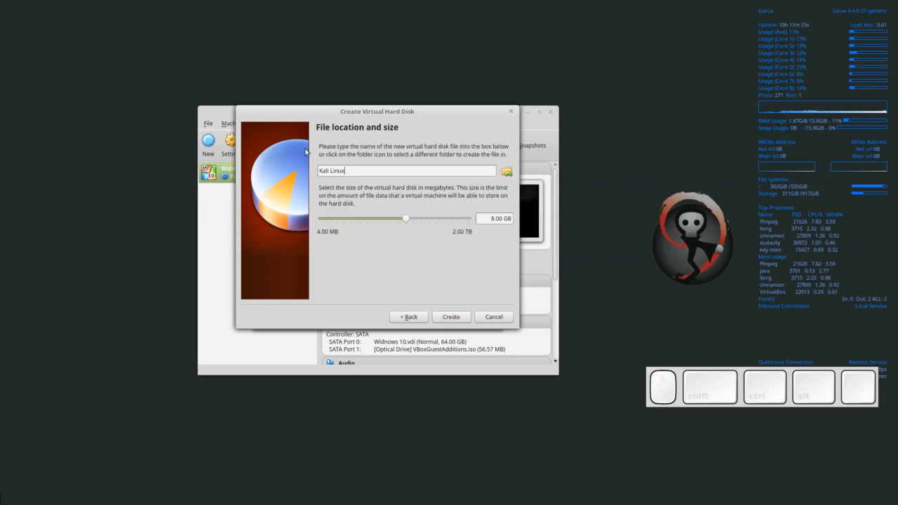
pyautogui.moveTo(361, 172); pyautogui.dragTo(290, 168)
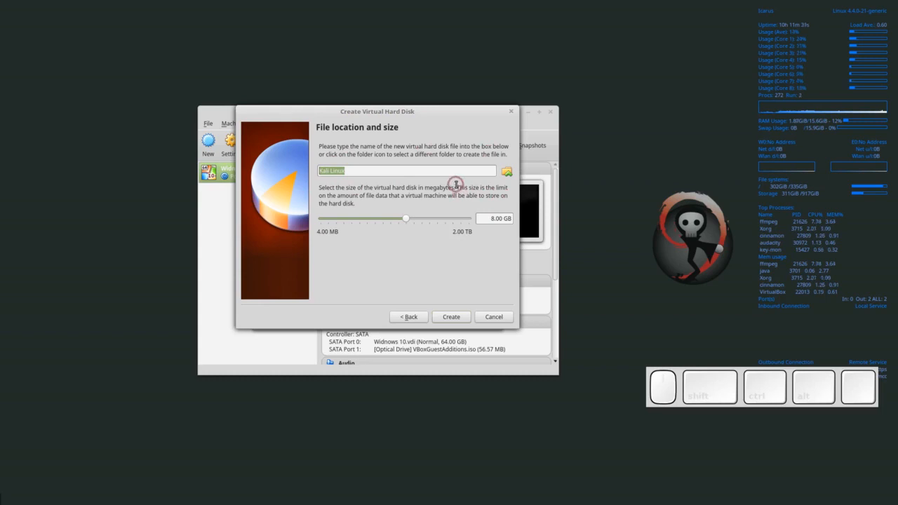
pyautogui.click(506, 173)
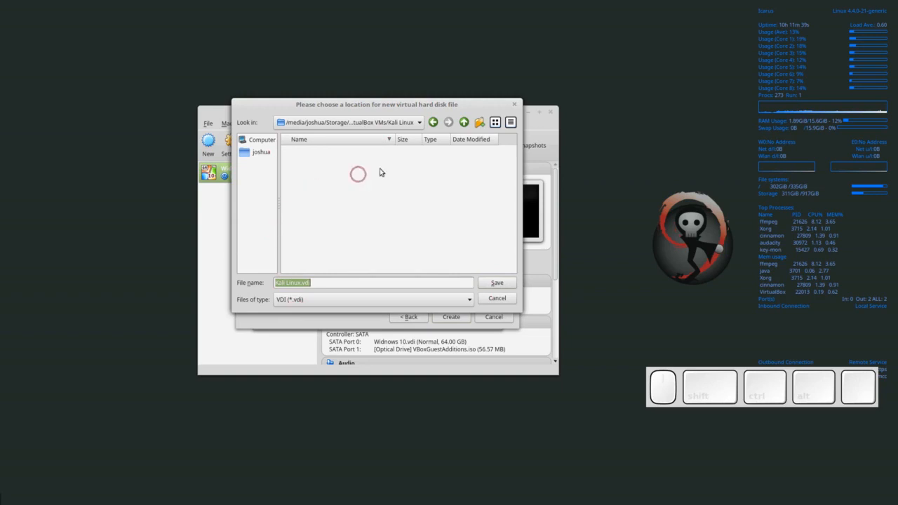
pyautogui.click(515, 104)
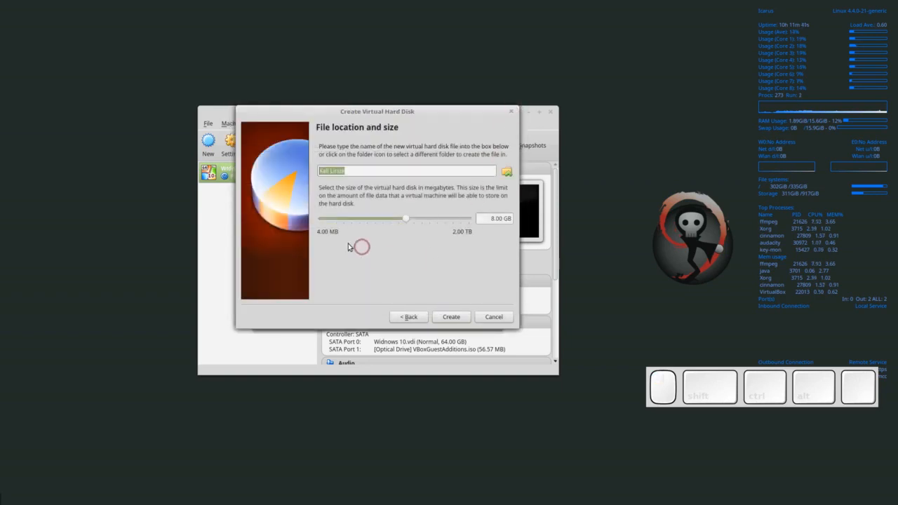
pyautogui.click(487, 219)
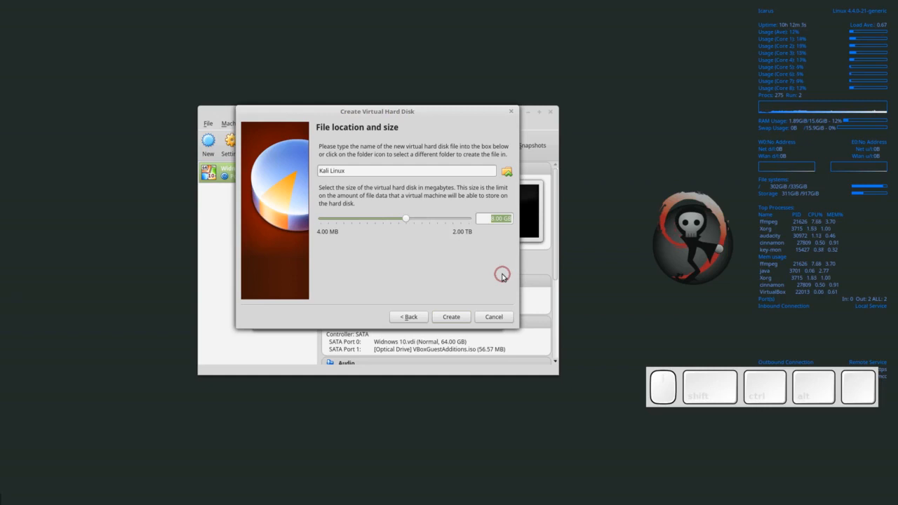
# - Edit the disk size field from 8.00 GB to 64.00 GB
pyautogui.click(485, 219)
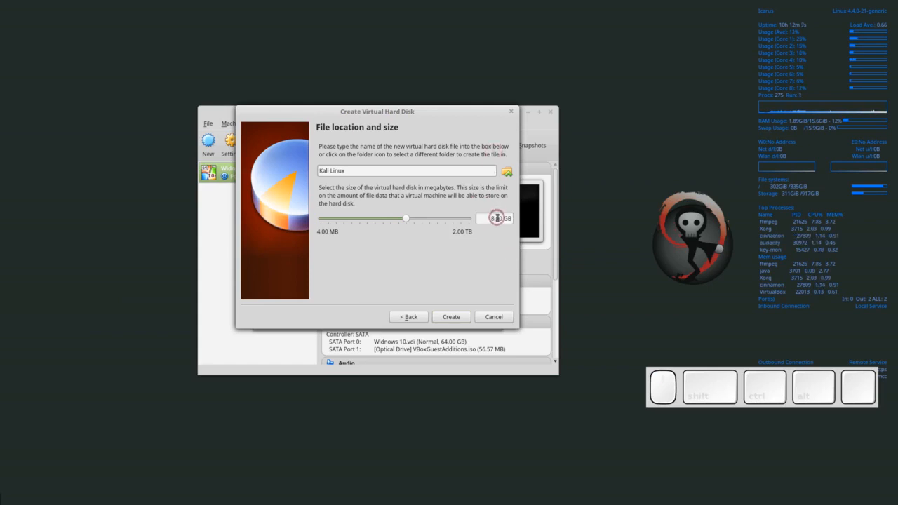
pyautogui.press('Left')
pyautogui.write('64')
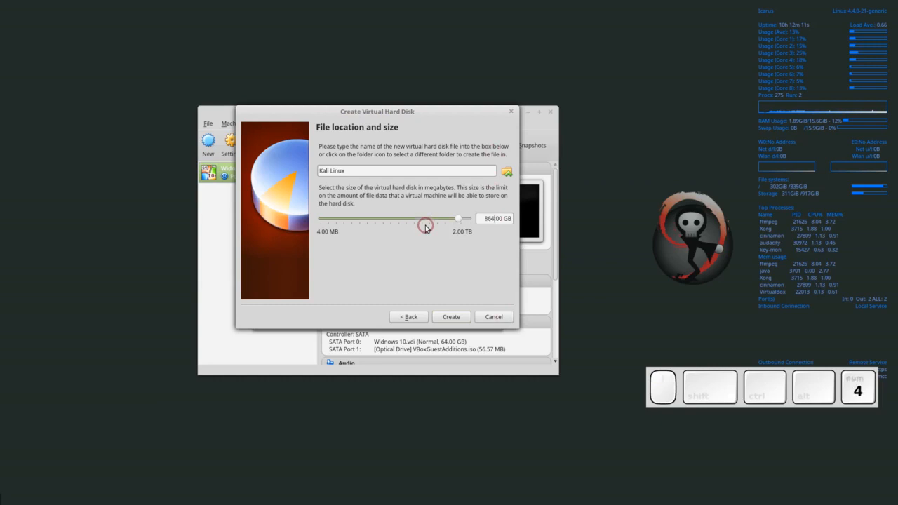
pyautogui.press('BackSpace')
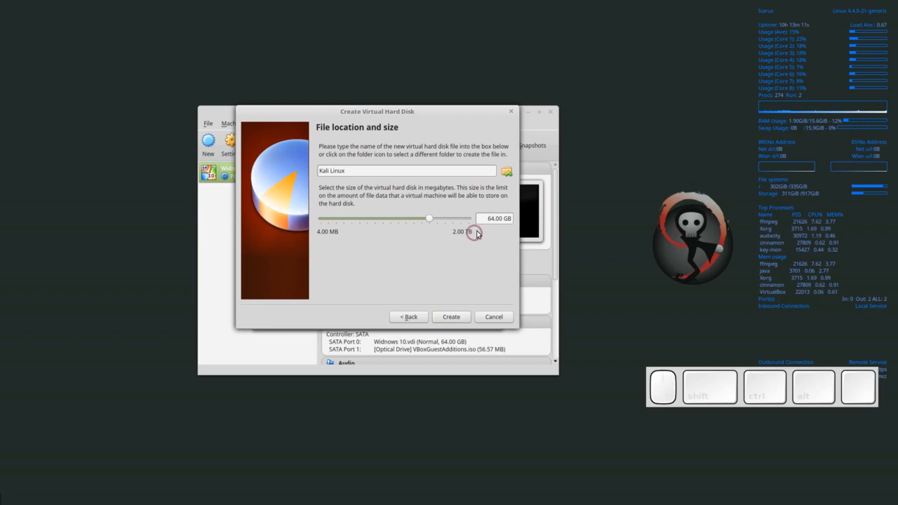
# - Create the 64 GB disk to finish the Kali Linux VM, then open its Settings
pyautogui.click(452, 318)
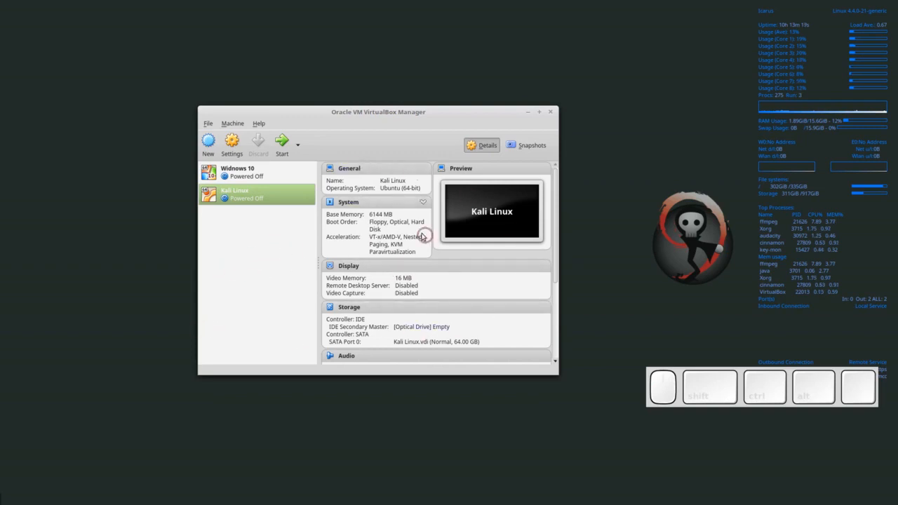
pyautogui.click(269, 198)
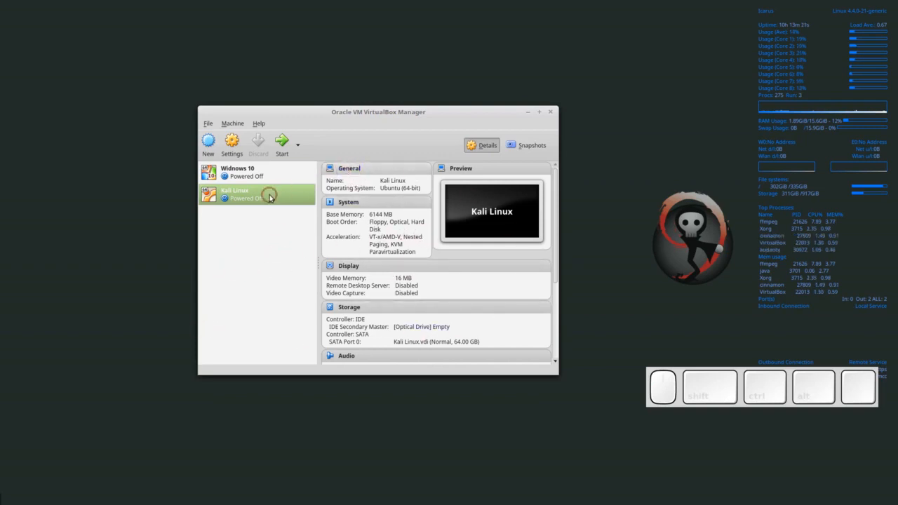
pyautogui.click(350, 171)
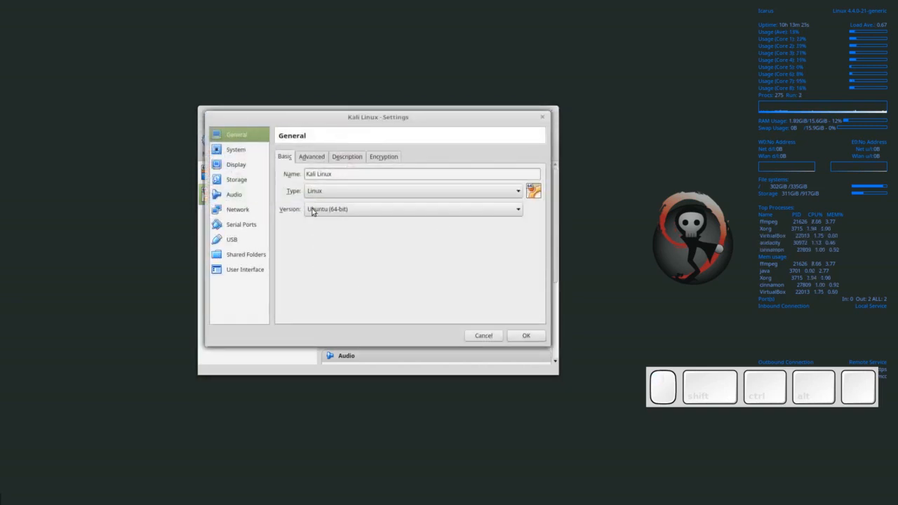
# - Look through the Advanced, Description and Disk Encryption tabs, then show System with 6144 MB memory
pyautogui.click(313, 158)
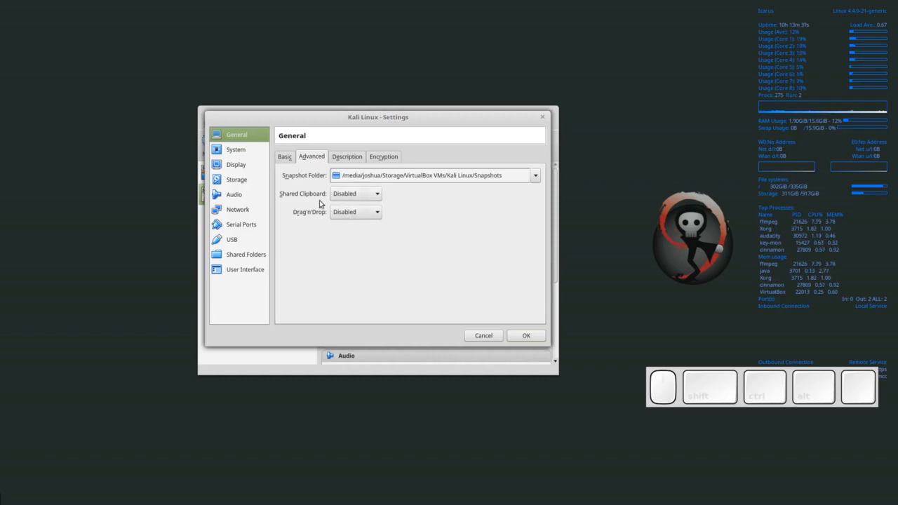
pyautogui.click(348, 157)
pyautogui.click(383, 157)
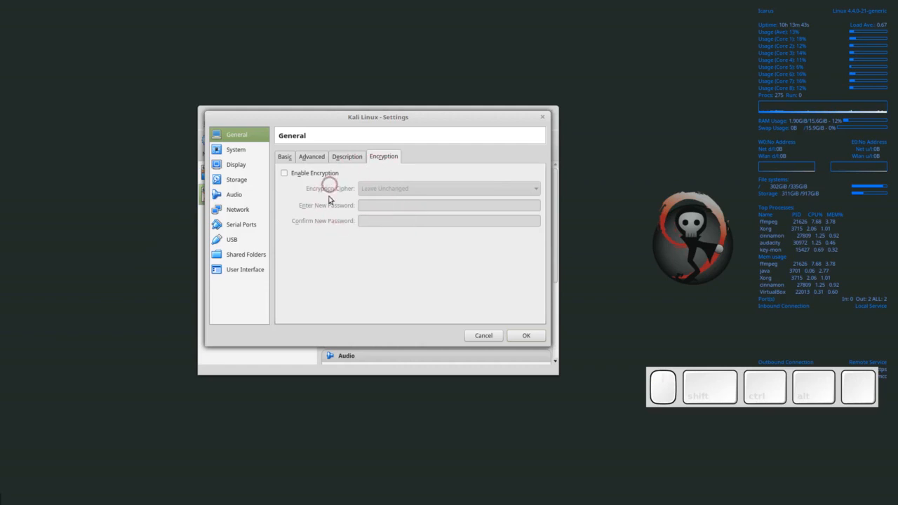
pyautogui.click(237, 150)
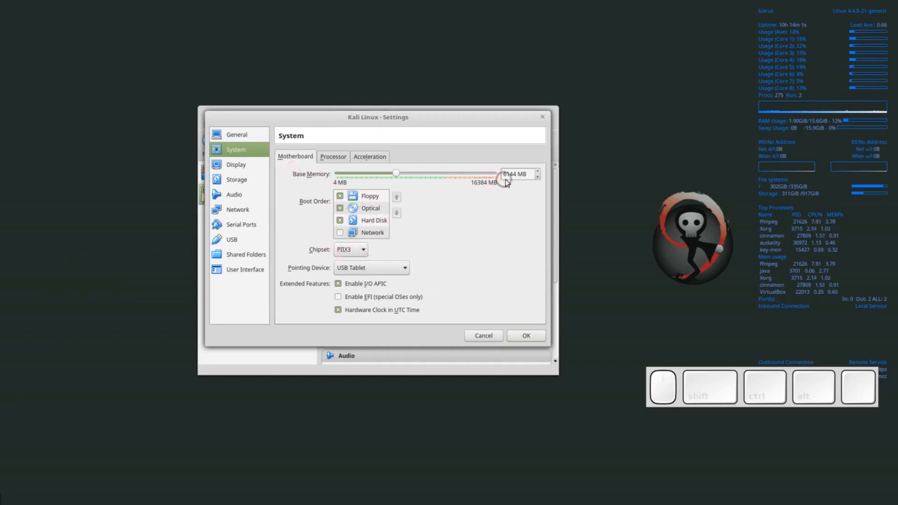
pyautogui.click(526, 173)
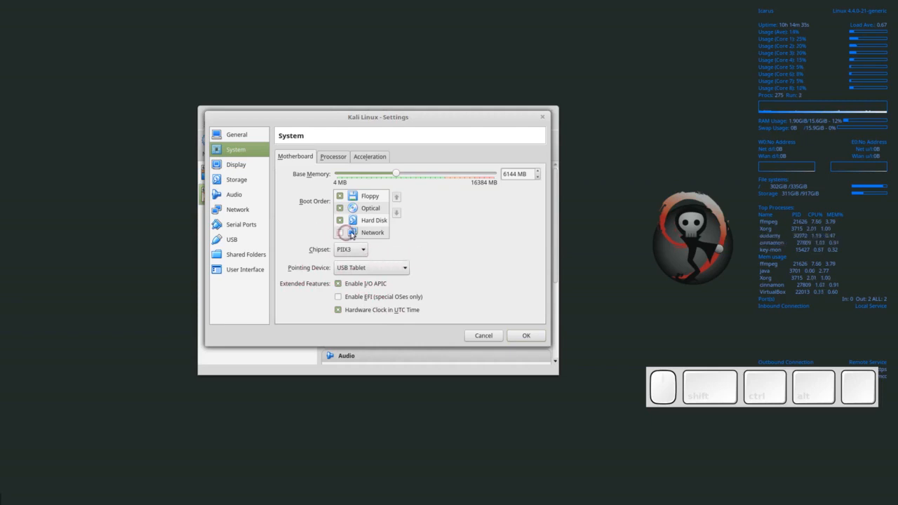
pyautogui.click(340, 208)
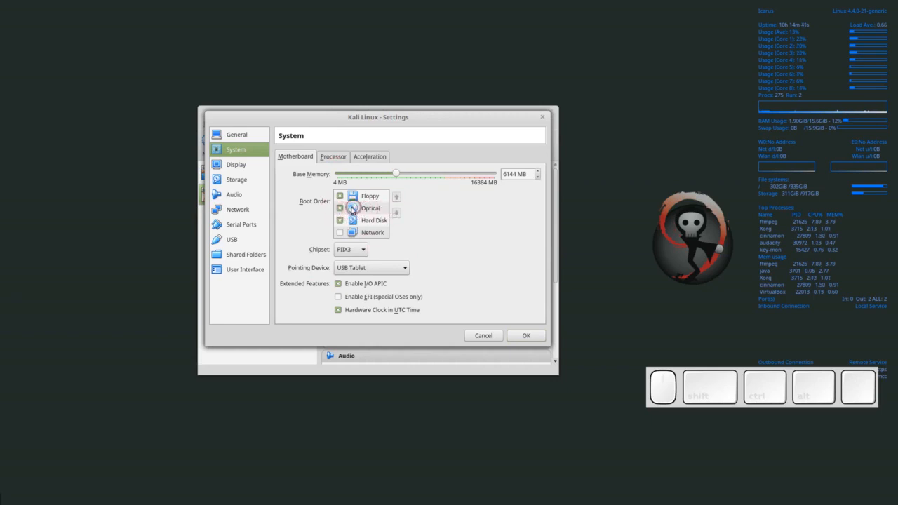
pyautogui.click(379, 210)
pyautogui.click(334, 212)
pyautogui.click(369, 209)
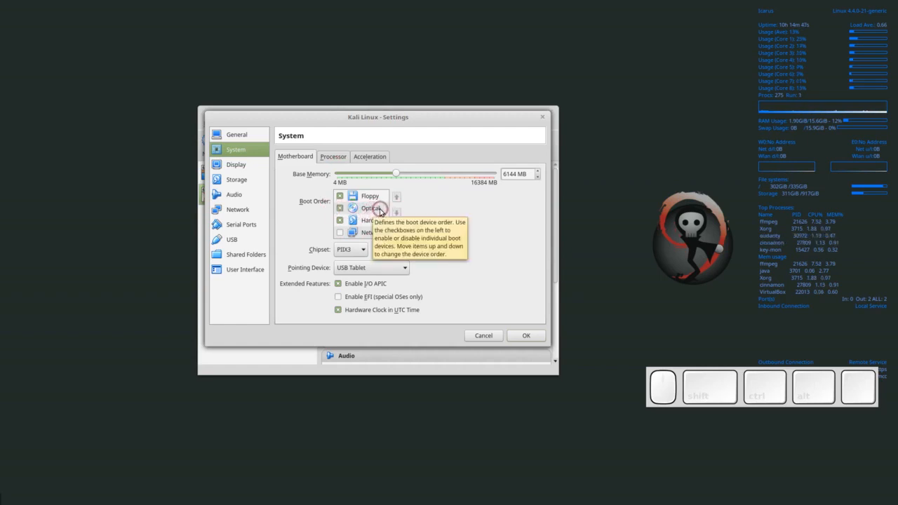
pyautogui.click(372, 221)
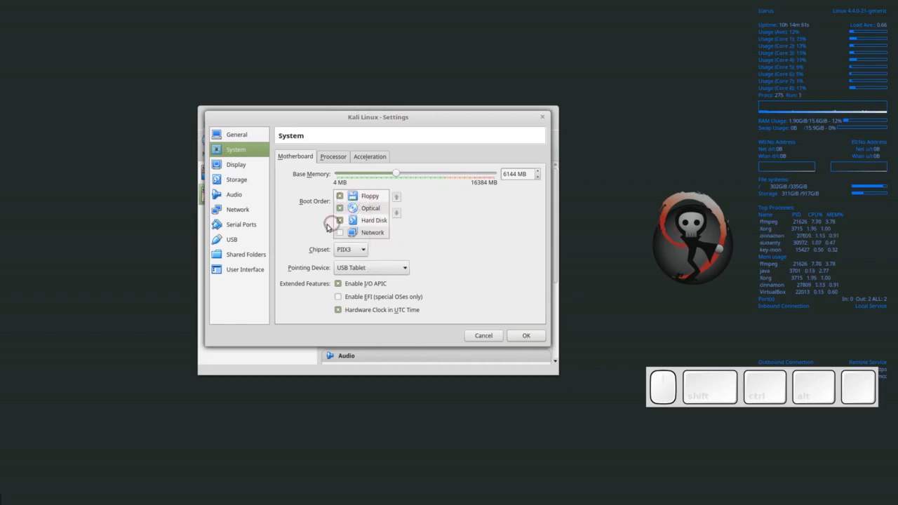
# - Give the Kali Linux VM 4 virtual processors and view its Acceleration options
pyautogui.click(334, 157)
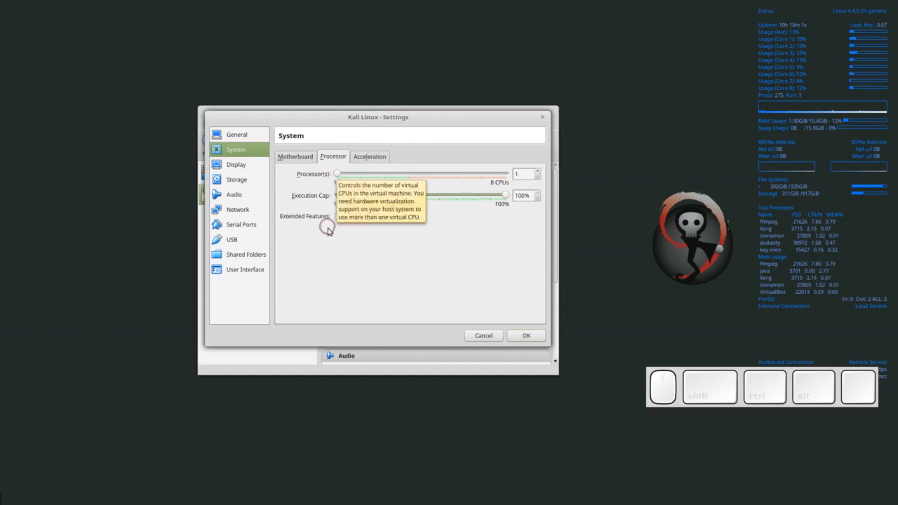
pyautogui.moveTo(337, 174); pyautogui.dragTo(409, 174)
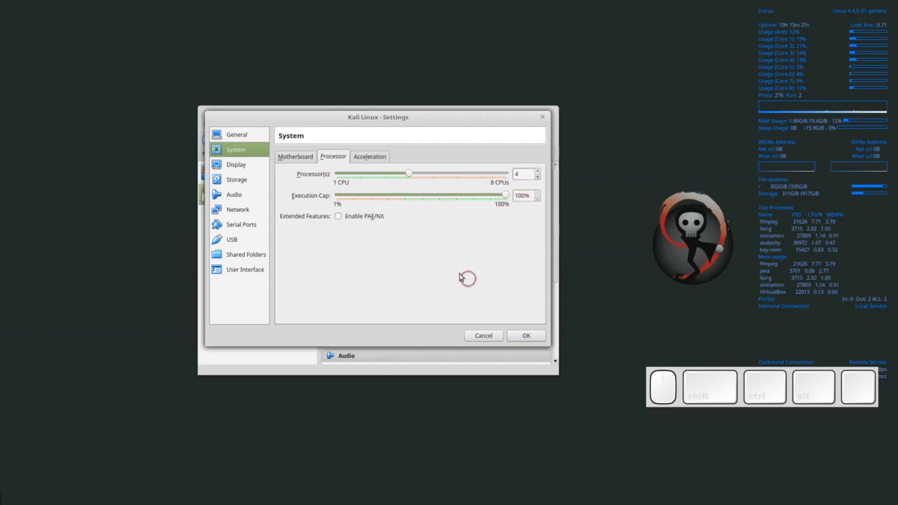
pyautogui.click(373, 158)
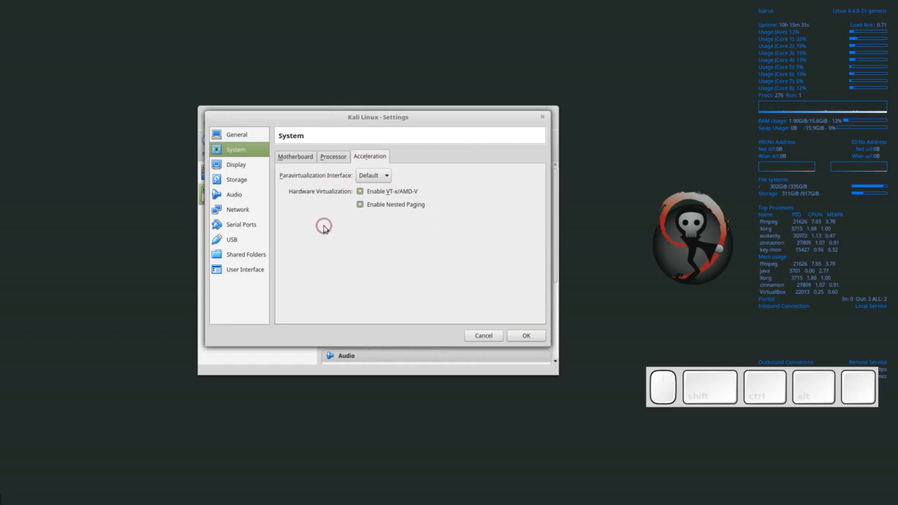
# - Review the Display page's Video Capture and Remote Display tabs, then move to Storage
pyautogui.click(236, 165)
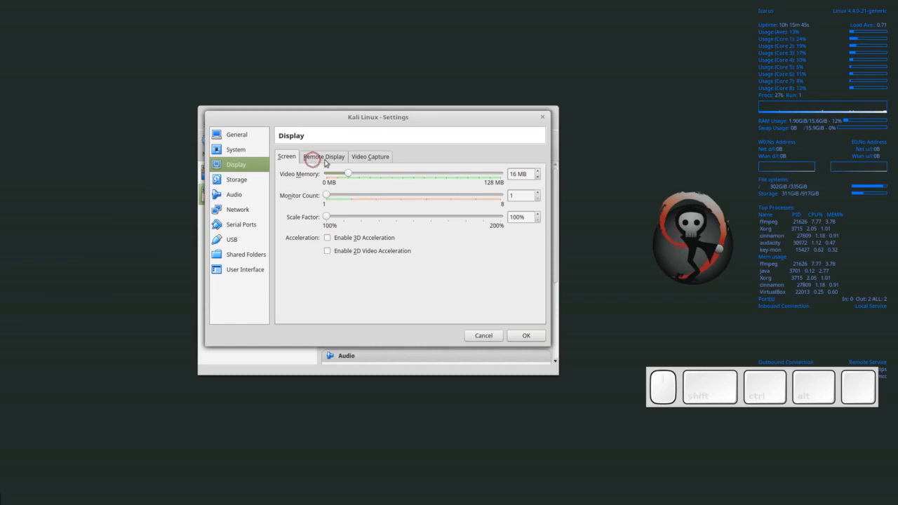
pyautogui.click(386, 157)
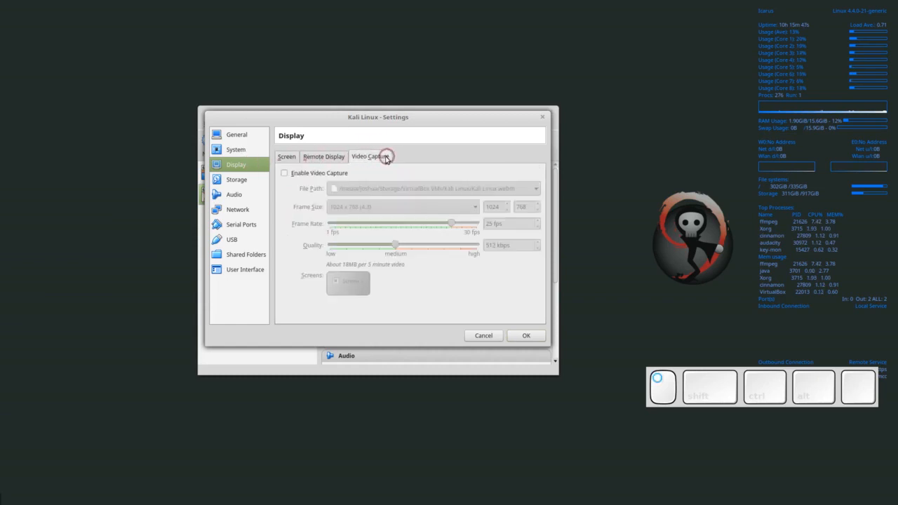
pyautogui.click(331, 155)
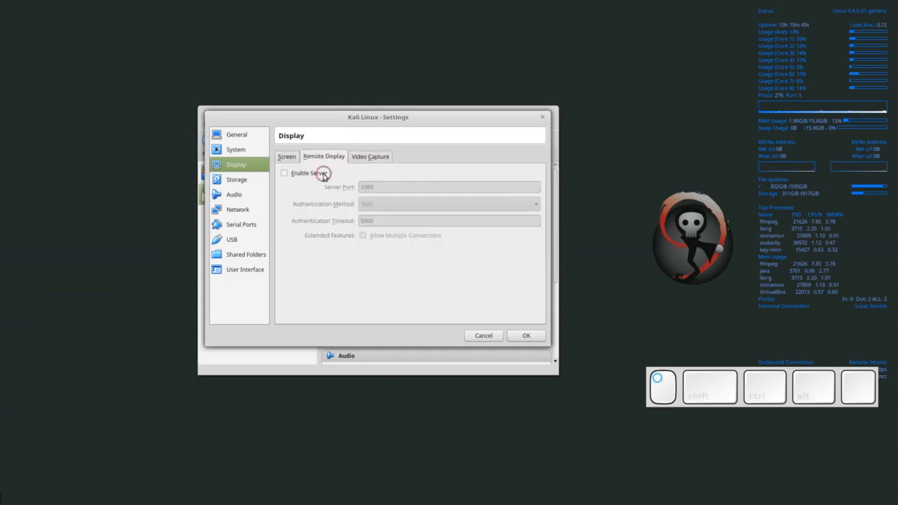
pyautogui.click(240, 182)
pyautogui.click(363, 244)
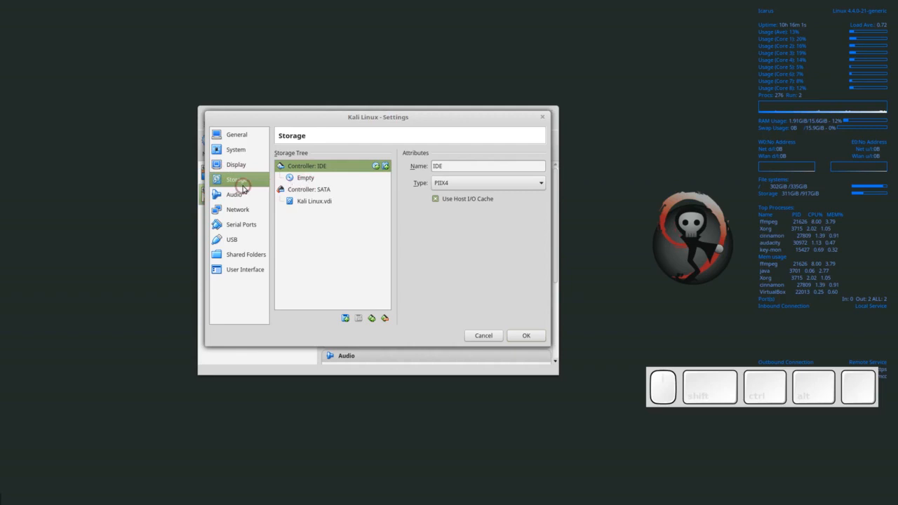
# - Load kali-linux-2016.2-amd64.iso from Downloads into the empty IDE optical drive
pyautogui.click(305, 178)
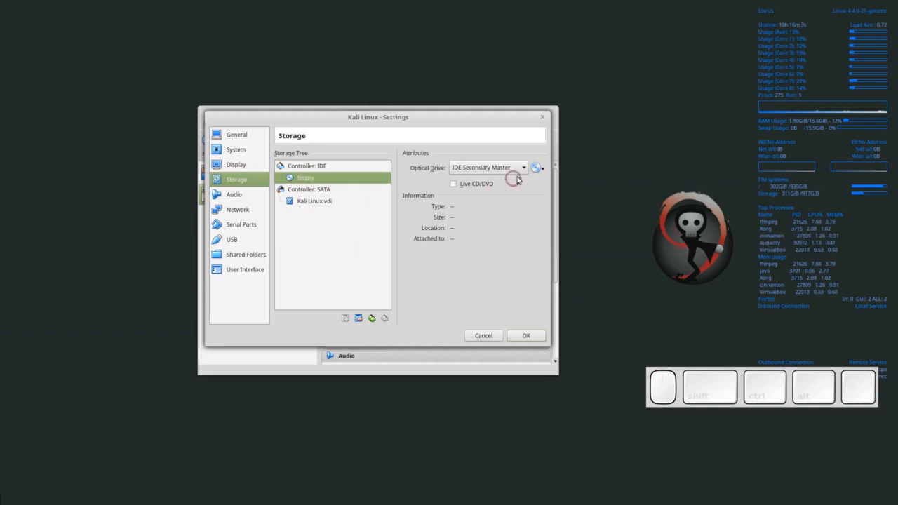
pyautogui.click(543, 170)
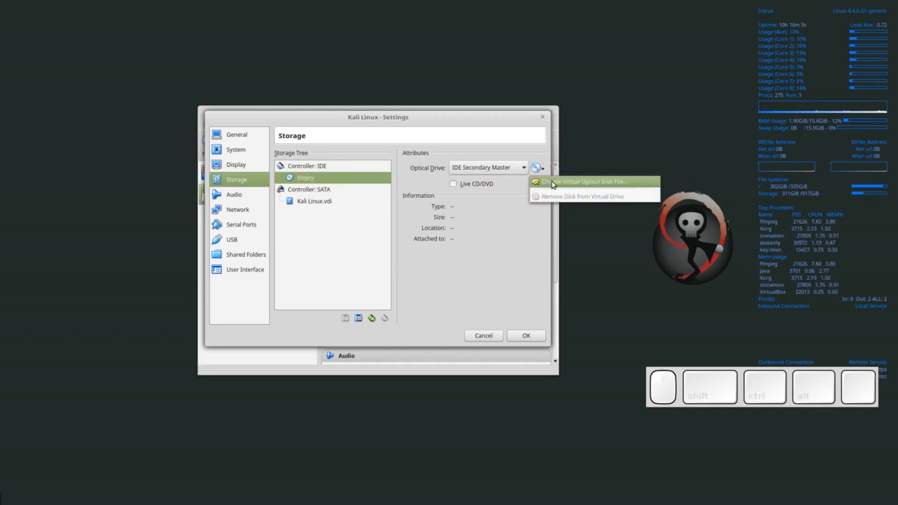
pyautogui.click(552, 183)
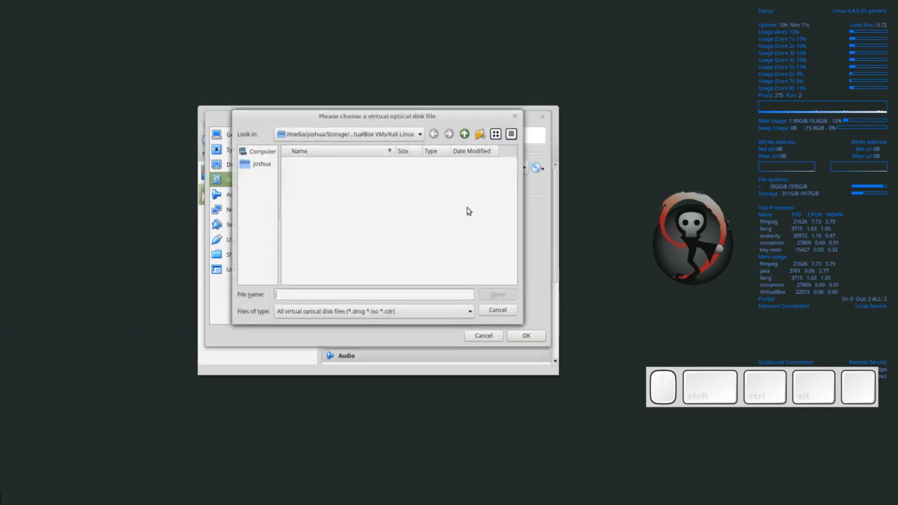
pyautogui.click(265, 164)
pyautogui.doubleClick(299, 180)
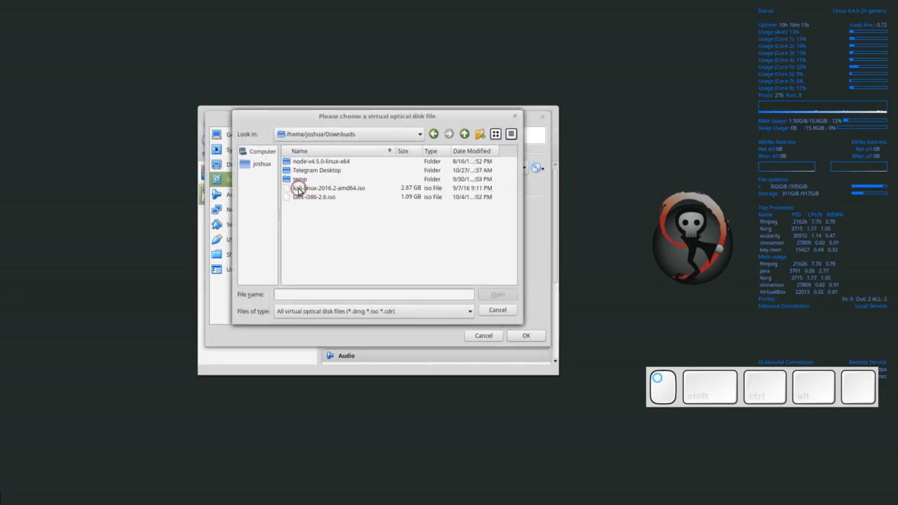
pyautogui.click(308, 188)
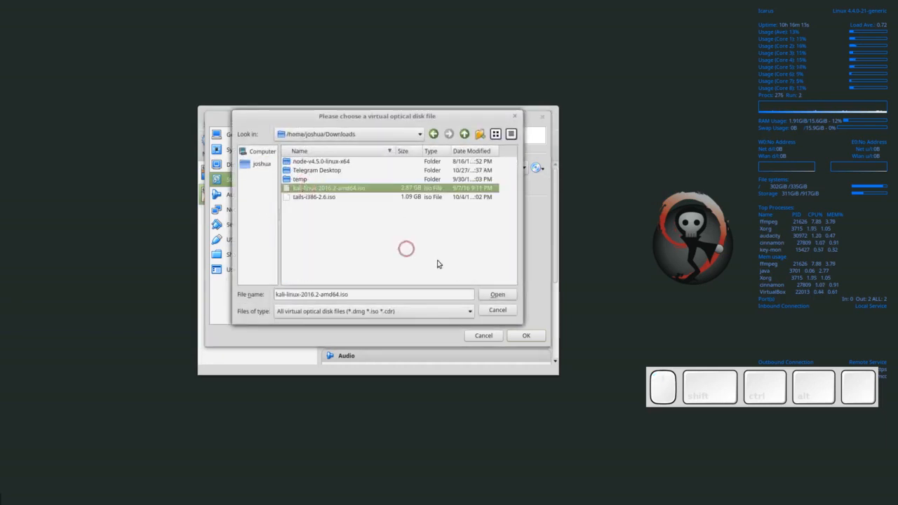
pyautogui.click(498, 294)
pyautogui.click(337, 189)
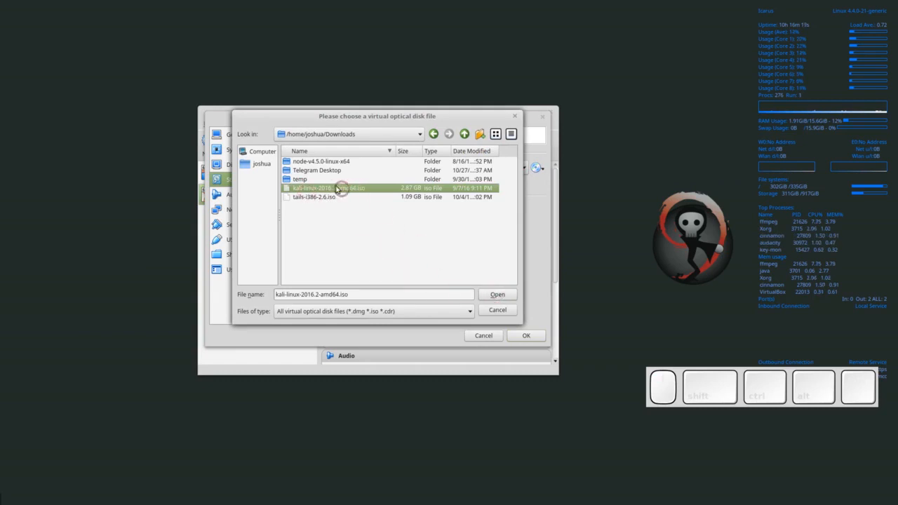
pyautogui.click(497, 295)
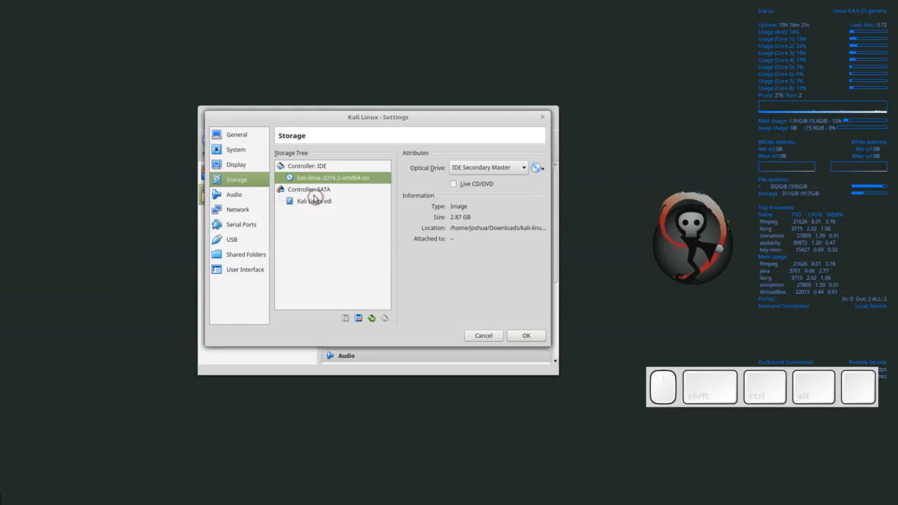
pyautogui.click(299, 180)
# - Attach network Adapter 1 as a Bridged Adapter on the wlp5s0 interface
pyautogui.click(237, 196)
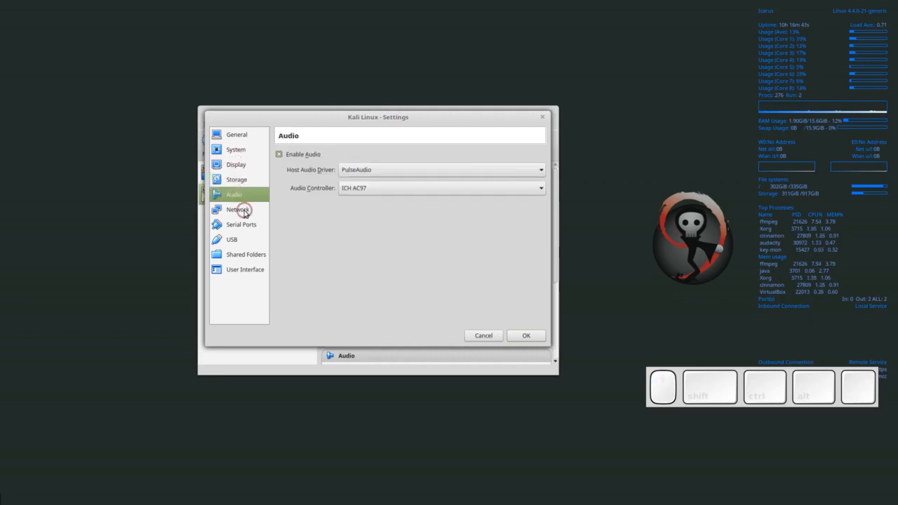
pyautogui.click(240, 209)
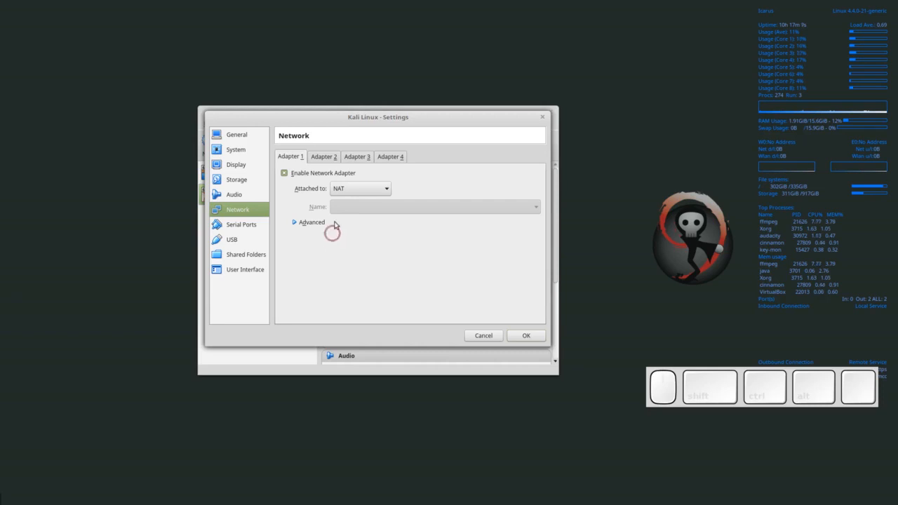
pyautogui.click(343, 188)
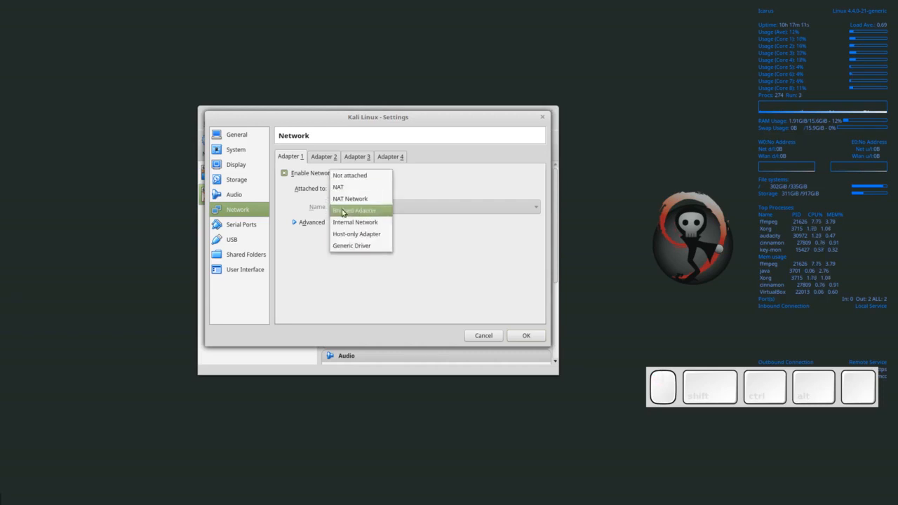
pyautogui.click(337, 211)
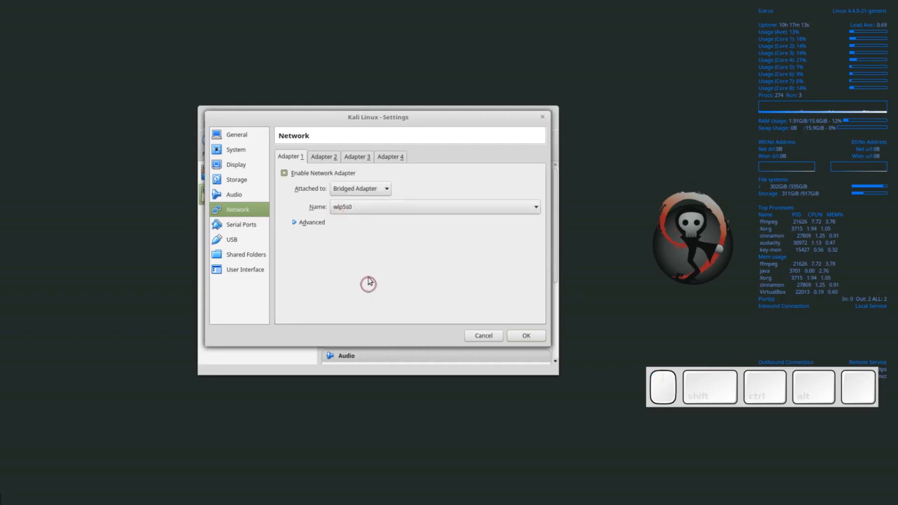
pyautogui.click(349, 208)
pyautogui.click(348, 207)
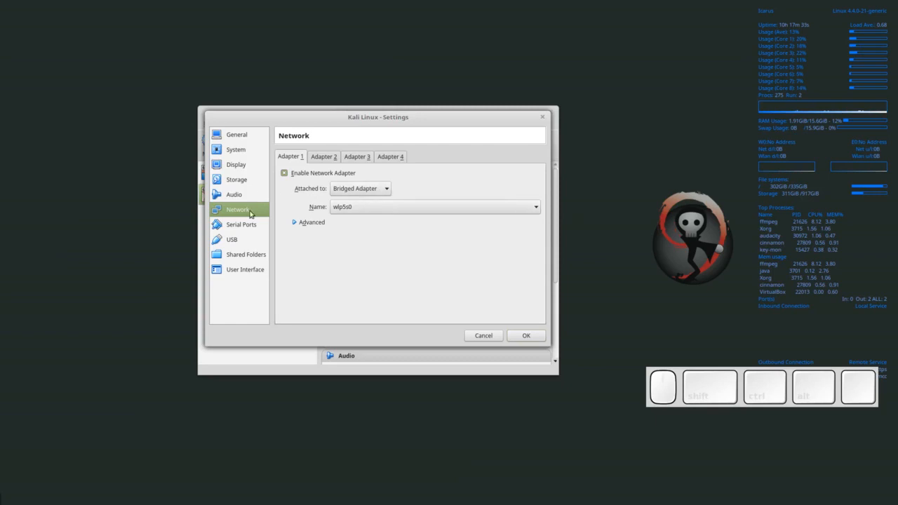
pyautogui.click(360, 207)
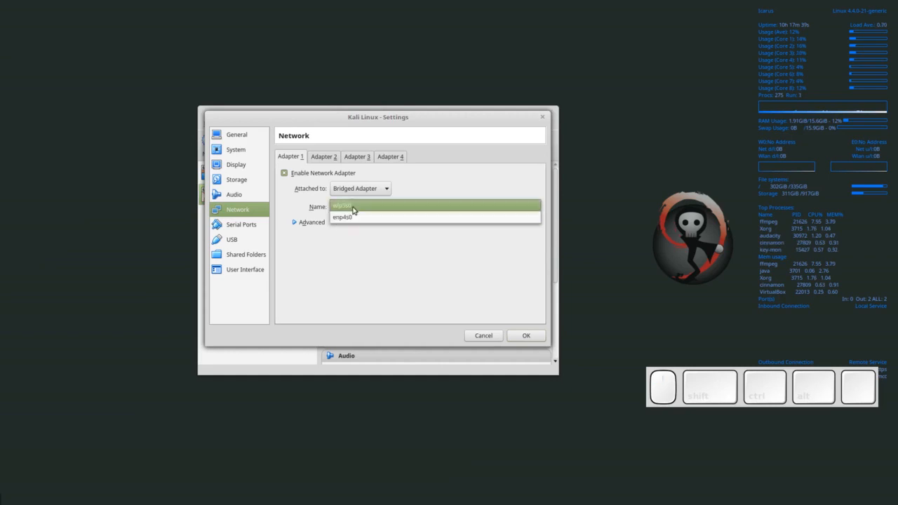
pyautogui.click(353, 208)
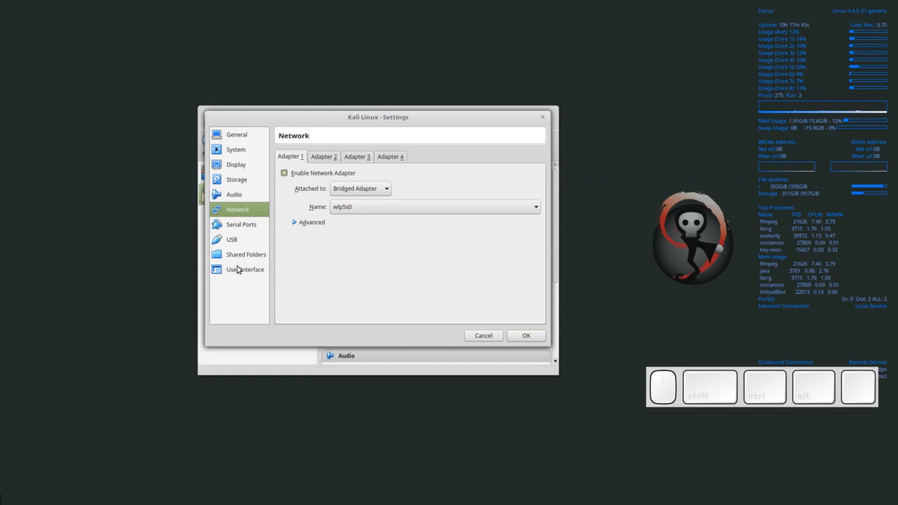
# - Look over the Serial Ports, USB and Shared Folders pages, then save the settings with OK
pyautogui.click(235, 225)
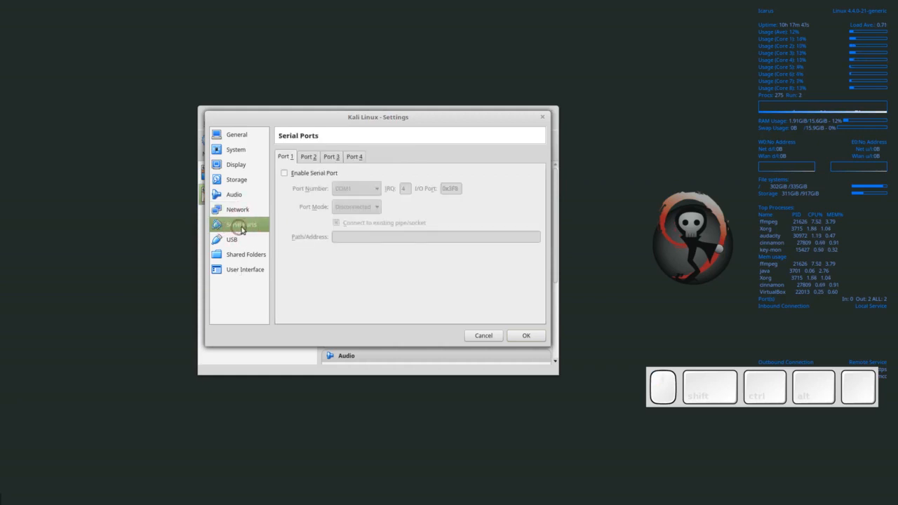
pyautogui.click(234, 240)
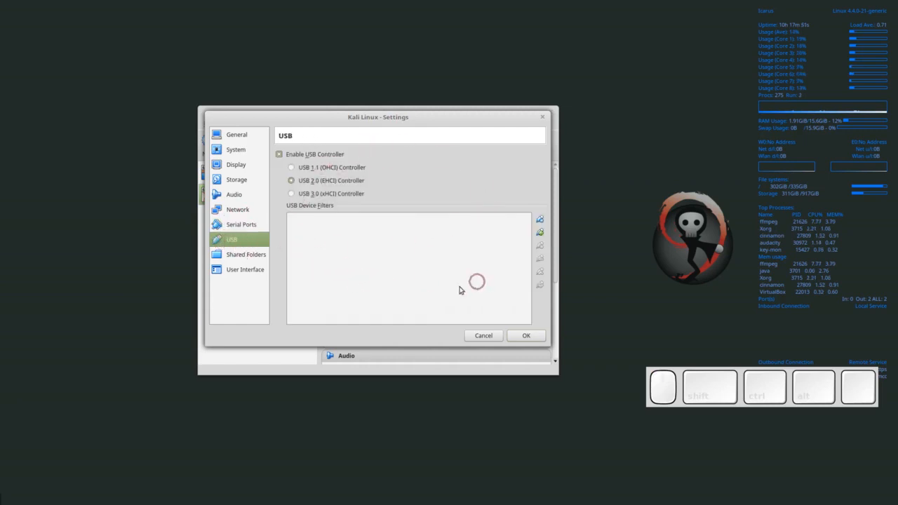
pyautogui.click(253, 256)
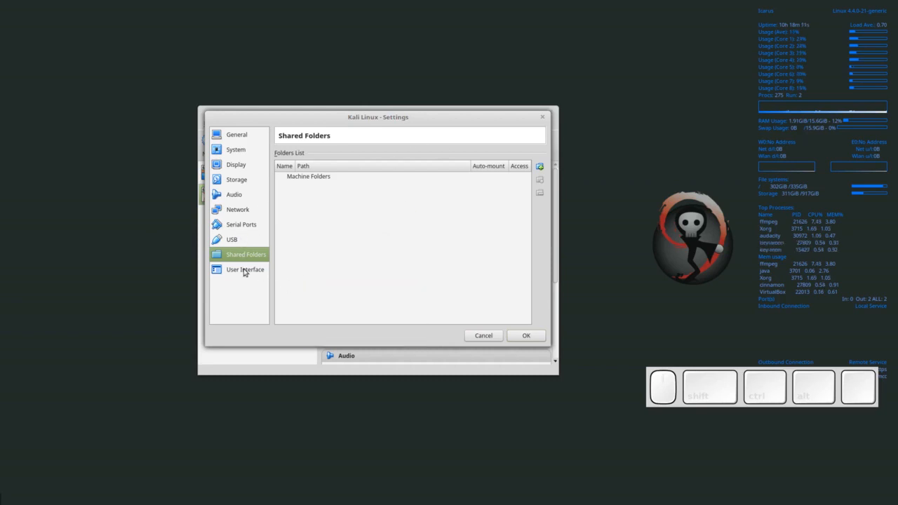
pyautogui.click(527, 337)
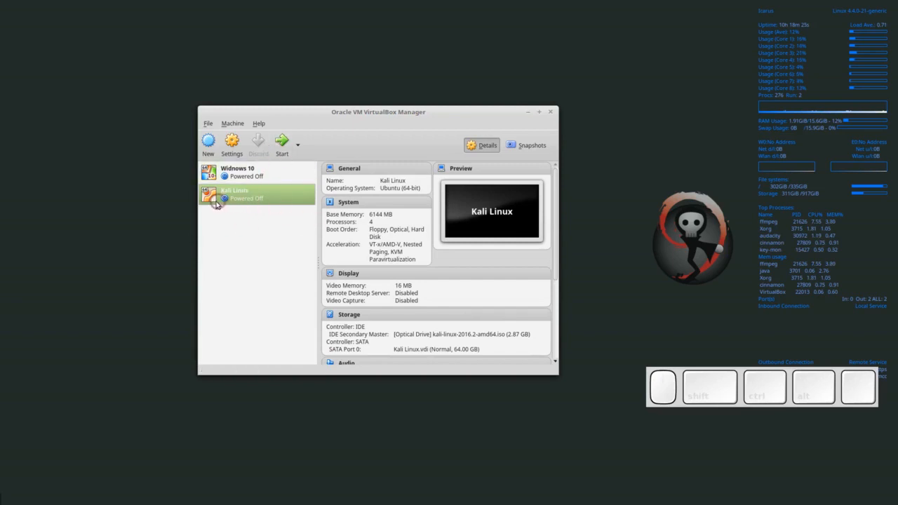
# - Start the Kali Linux VM, centre its window, and let it capture mouse and keyboard
pyautogui.doubleClick(256, 199)
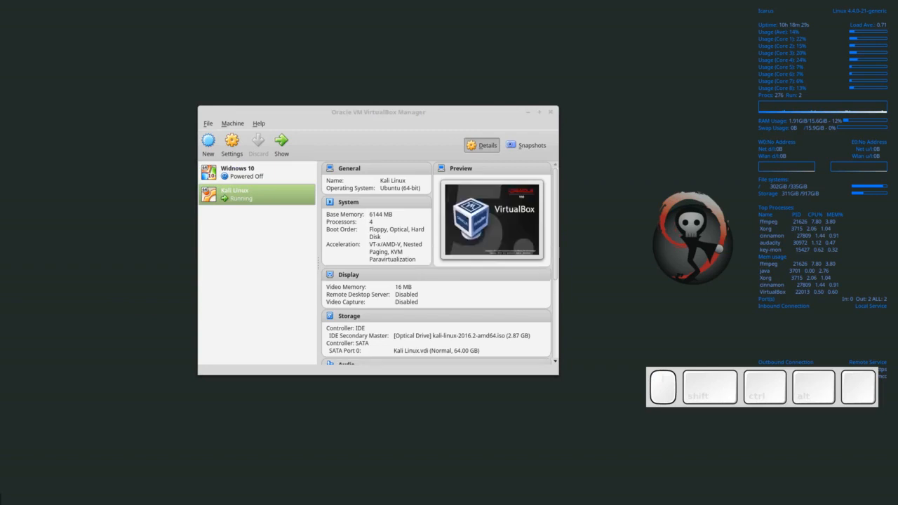
pyautogui.moveTo(21, 125); pyautogui.dragTo(378, 94)
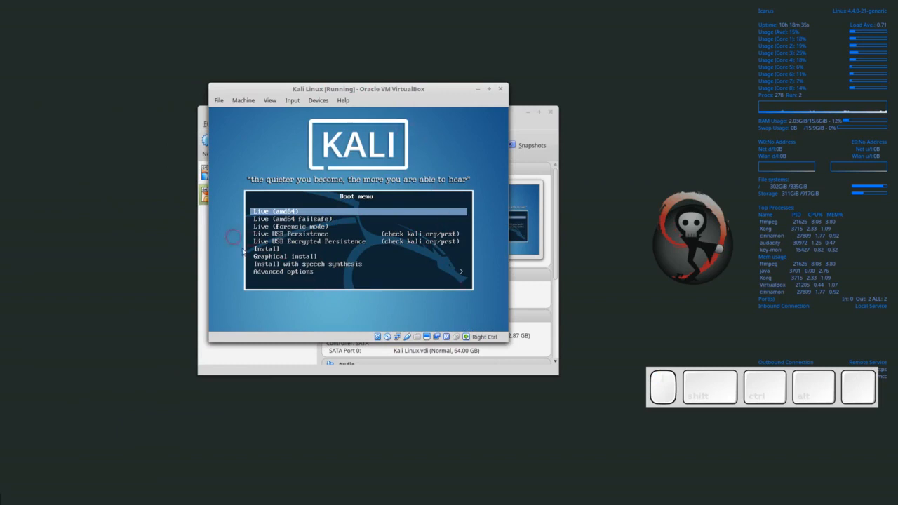
pyautogui.click(276, 314)
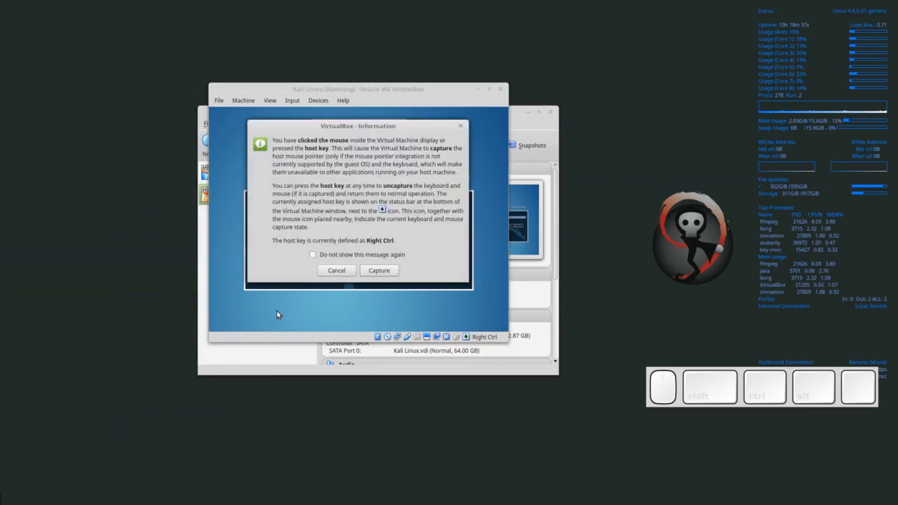
pyautogui.click(378, 271)
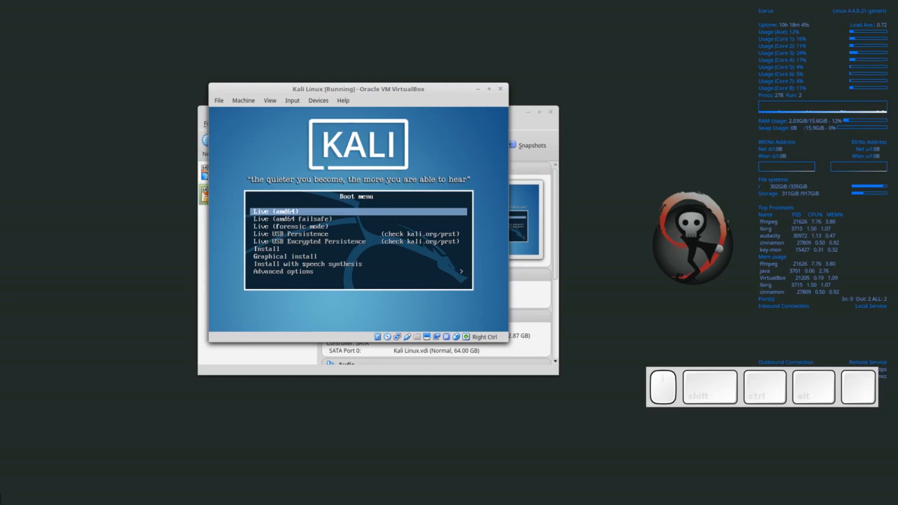
# - Highlight Graphical install in the Kali boot menu and launch it
pyautogui.press('Down')
pyautogui.press('Down')
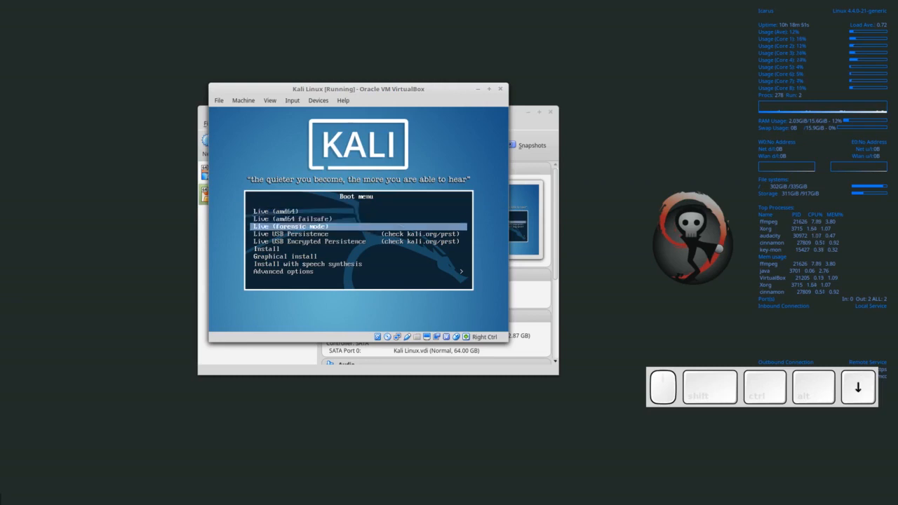
pyautogui.press('Down')
pyautogui.press('Down')
pyautogui.press('Up')
pyautogui.press('Down')
pyautogui.press('Down')
pyautogui.press('Down')
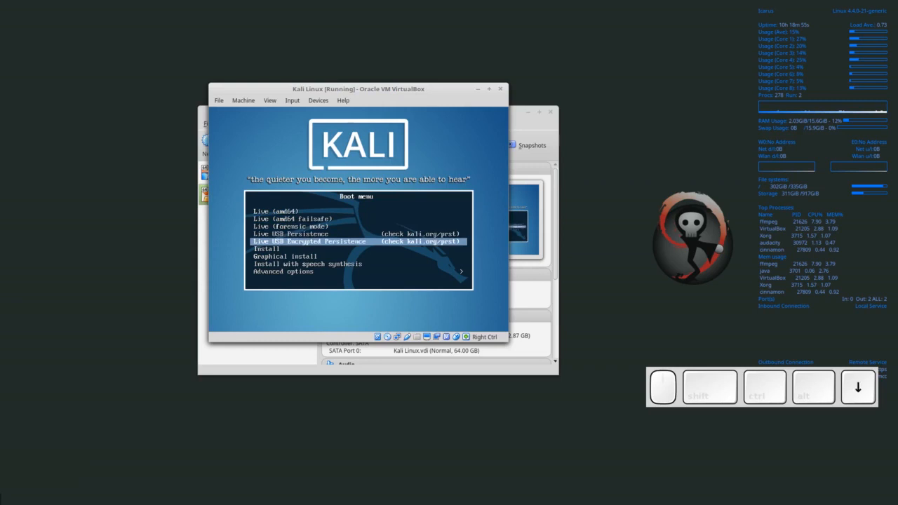
pyautogui.press('Down')
pyautogui.press('Down')
pyautogui.press('Up')
pyautogui.press('Up')
pyautogui.press('Down')
pyautogui.press('Down')
pyautogui.press('Up')
pyautogui.press('Up')
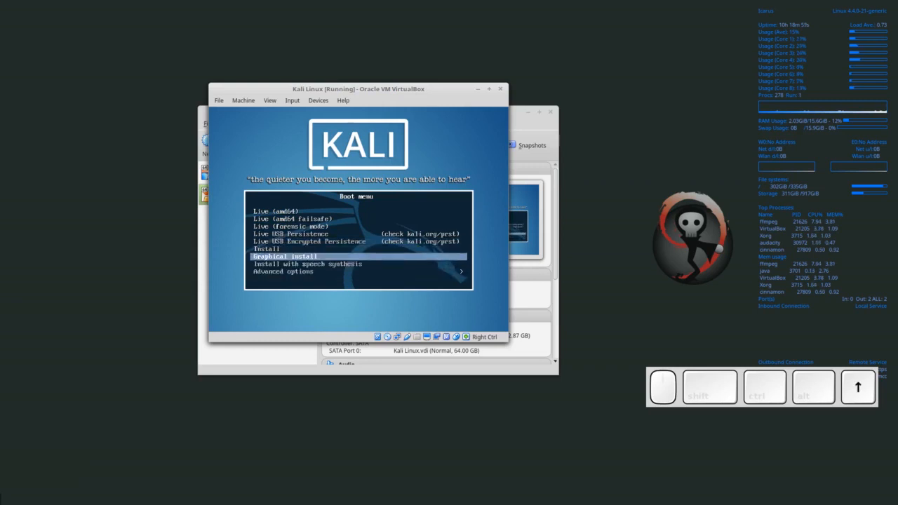
pyautogui.press('Up')
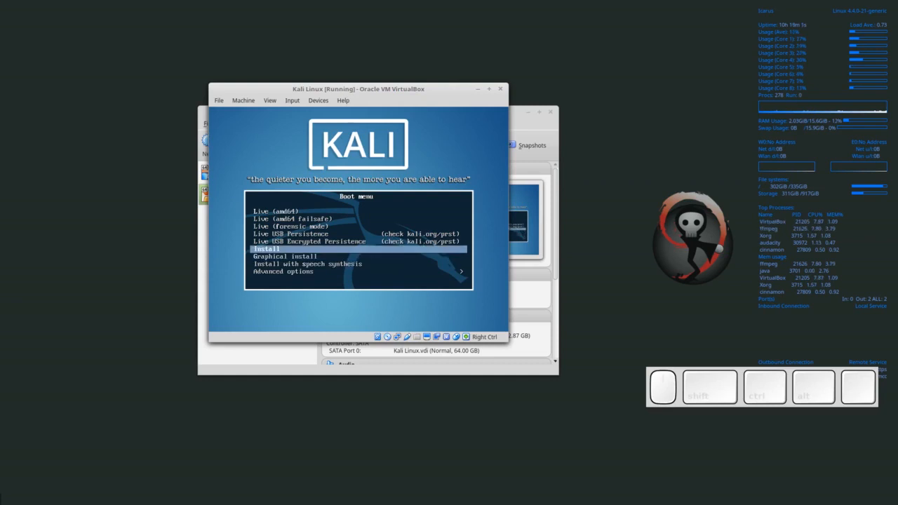
pyautogui.press('Down')
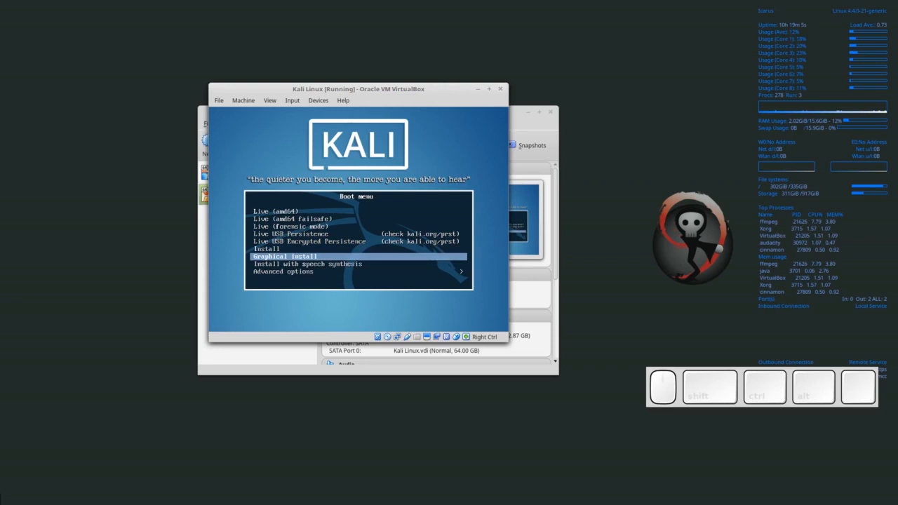
pyautogui.press('Up')
pyautogui.press('Up')
pyautogui.press('Up')
pyautogui.press('Up')
pyautogui.press('Up')
pyautogui.press('Up')
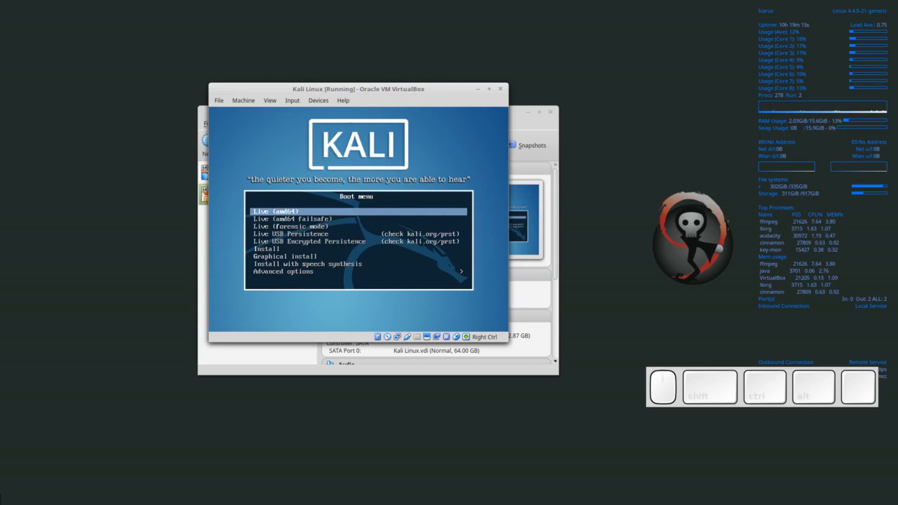
pyautogui.press('Down')
pyautogui.press('Down')
pyautogui.press('Down')
pyautogui.press('Down')
pyautogui.press('Down')
pyautogui.press('Down')
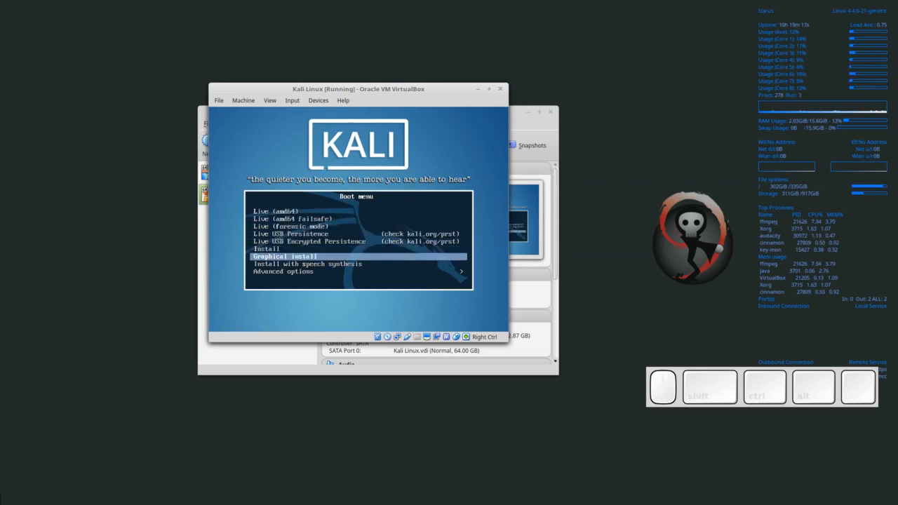
pyautogui.press('Return')
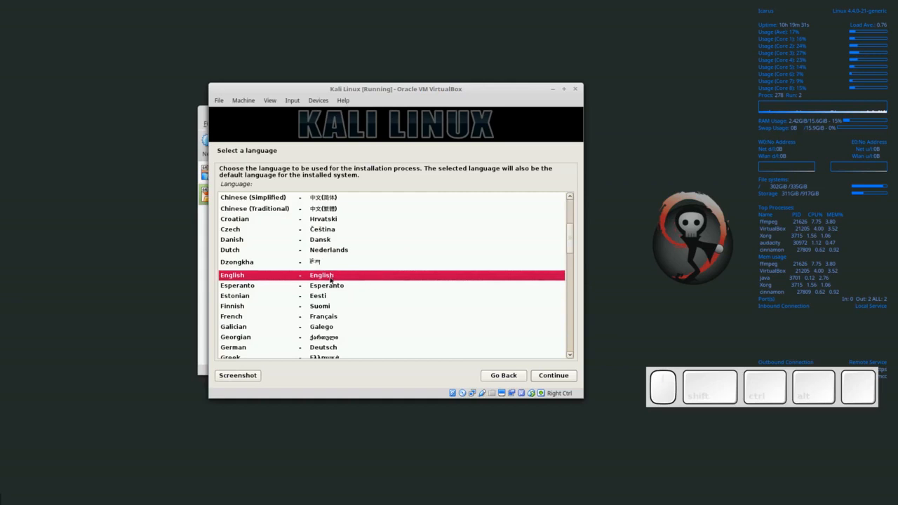
# - Accept English language, United States location and American English keyboard in the installer
pyautogui.click(554, 376)
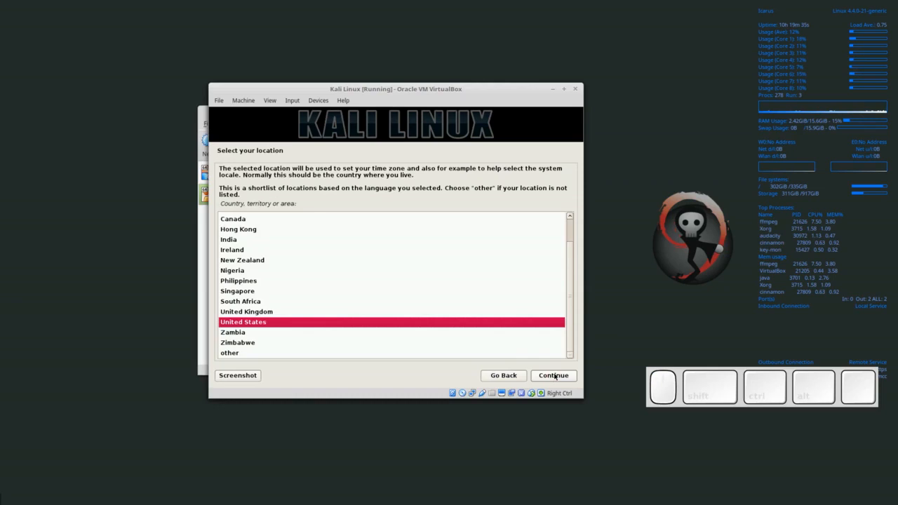
pyautogui.click(554, 377)
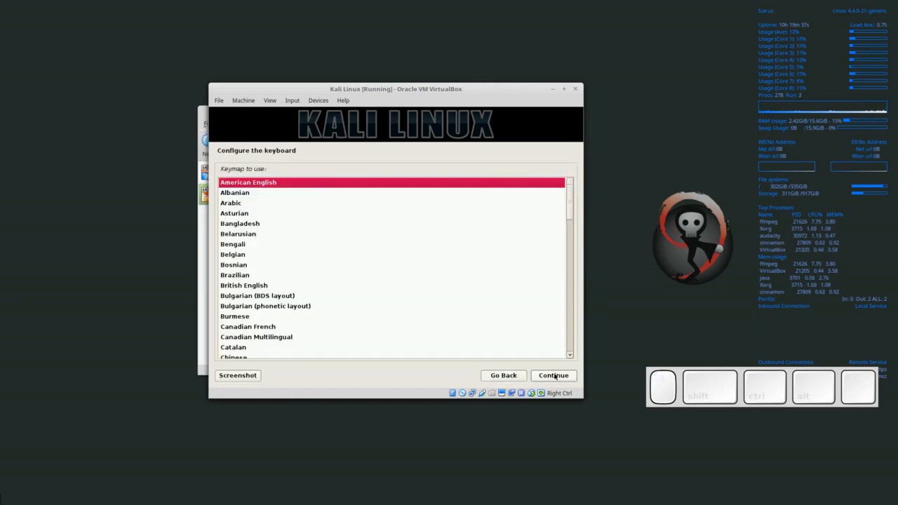
pyautogui.click(554, 377)
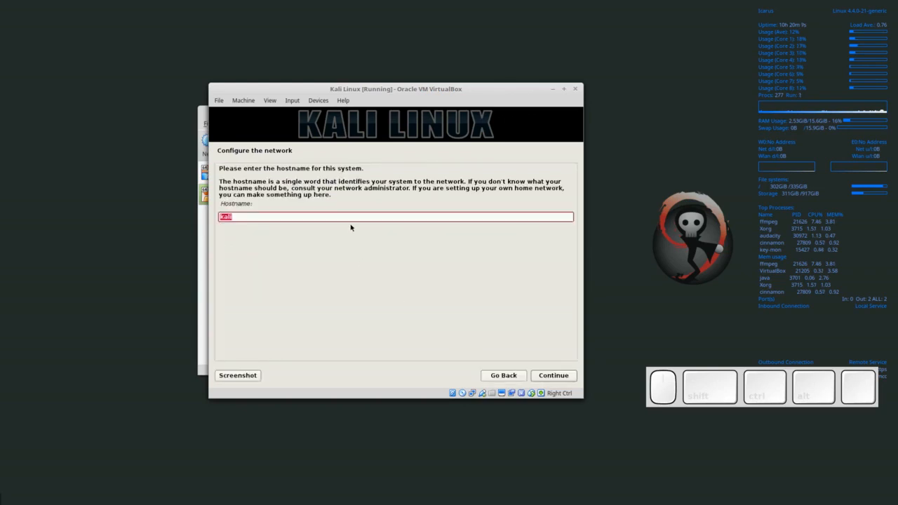
# - Keep kali as the hostname and enter invalid.edu as the domain name
pyautogui.click(548, 377)
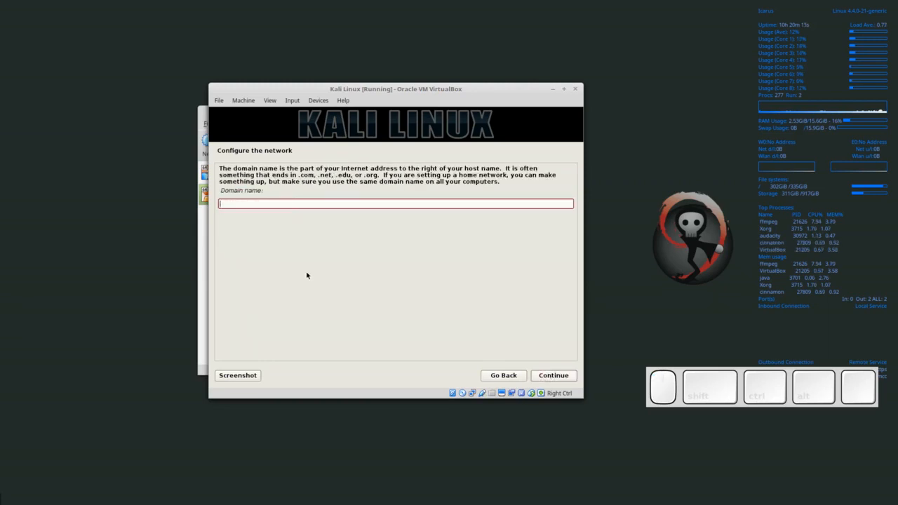
pyautogui.write('invalid.edu')
pyautogui.click(556, 376)
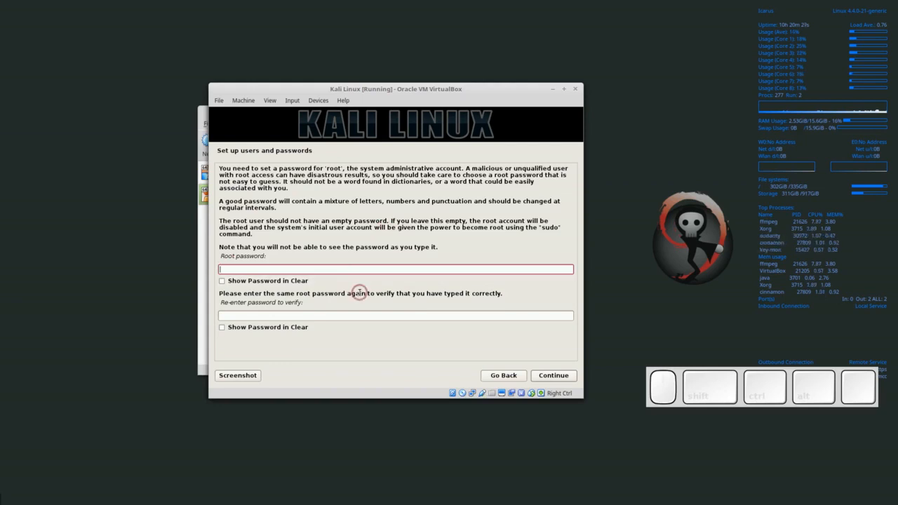
# - Enter and confirm the root password, then accept the Eastern time zone
pyautogui.write('toor')
pyautogui.press('Tab')
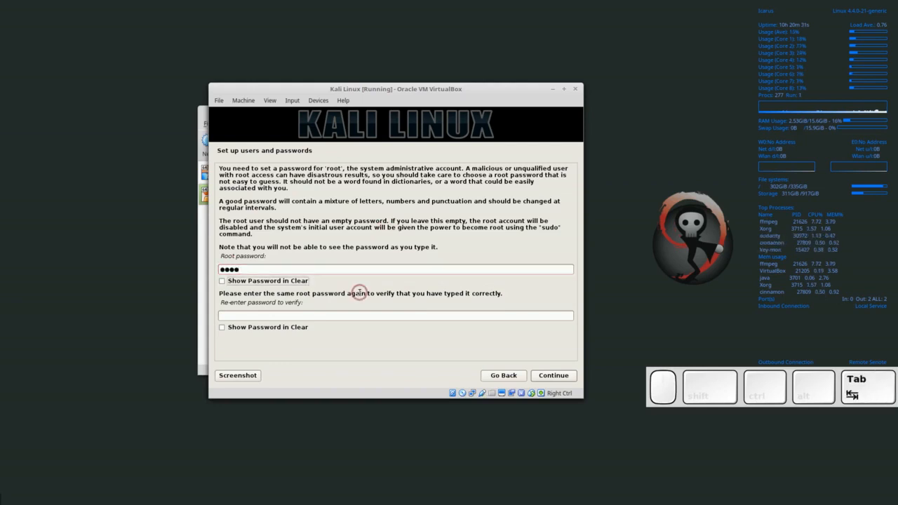
pyautogui.click(305, 314)
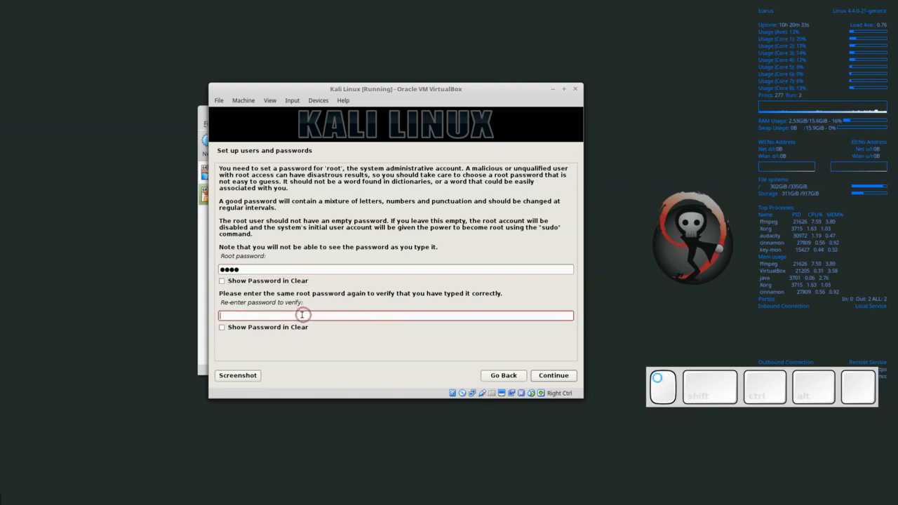
pyautogui.write('ooor')
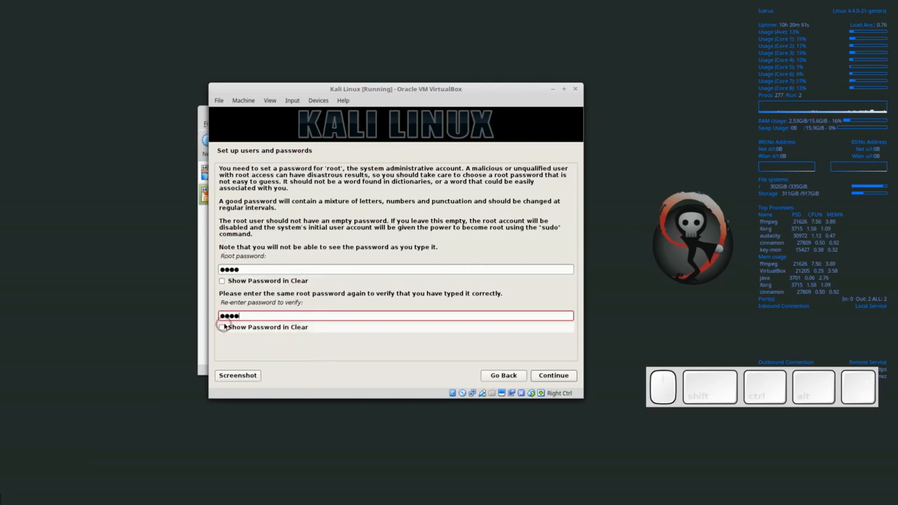
pyautogui.click(555, 376)
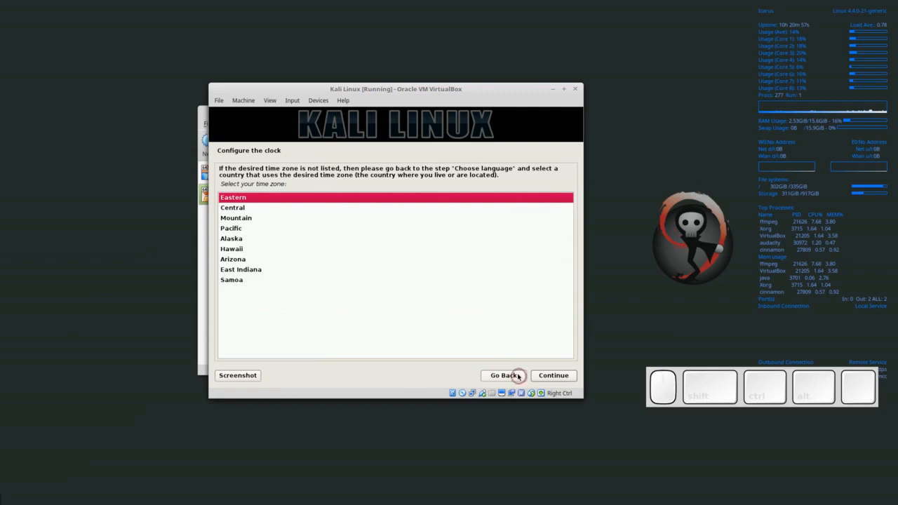
pyautogui.click(557, 378)
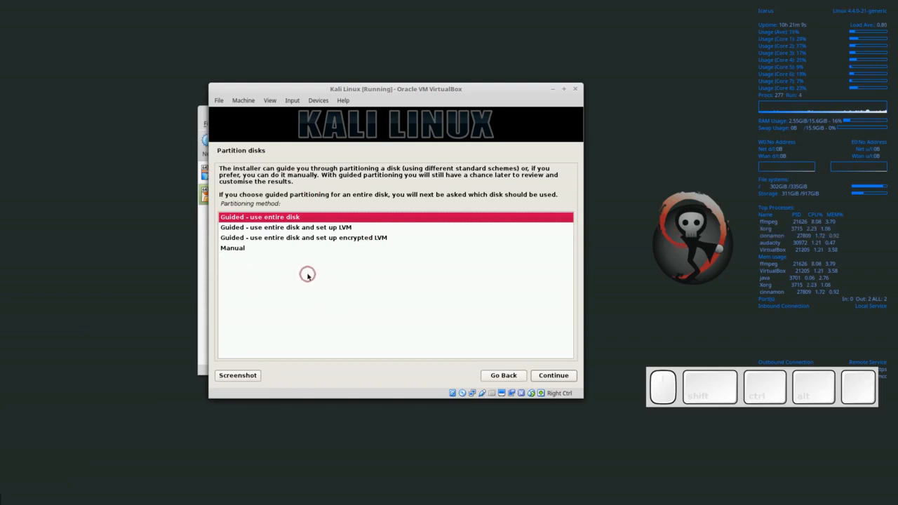
# - Guided-partition the whole 68.7 GB disk with all files in one partition and approve writing changes
pyautogui.click(553, 373)
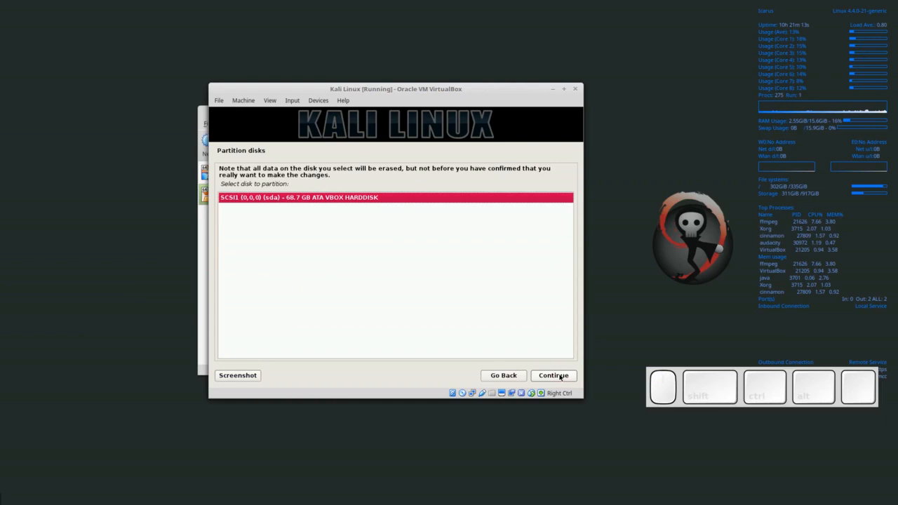
pyautogui.click(560, 376)
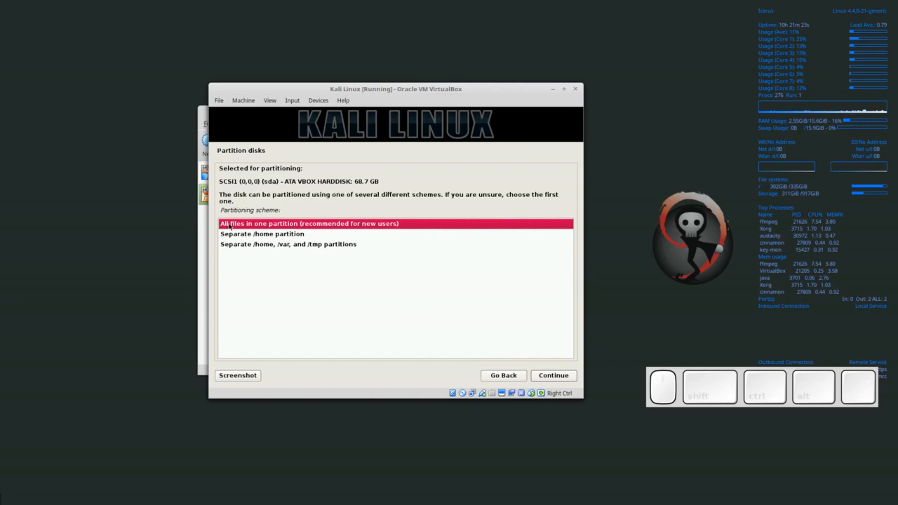
pyautogui.click(565, 377)
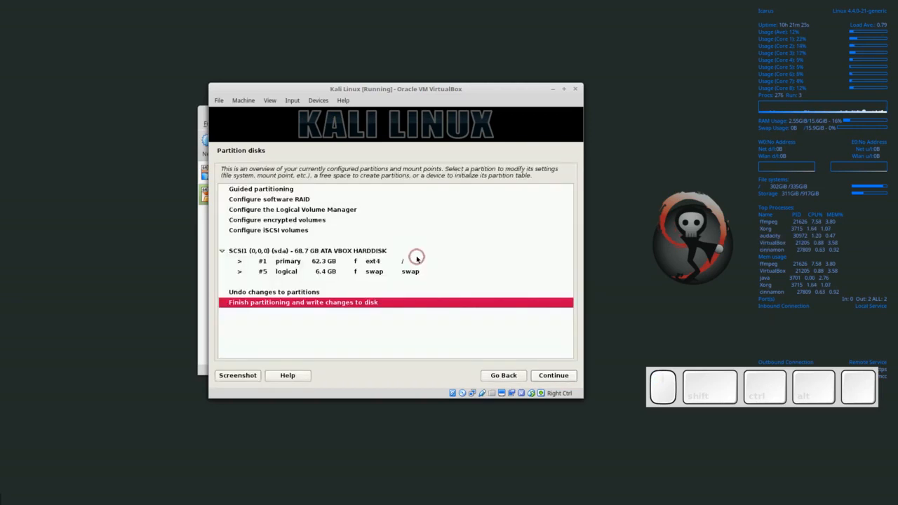
pyautogui.click(552, 376)
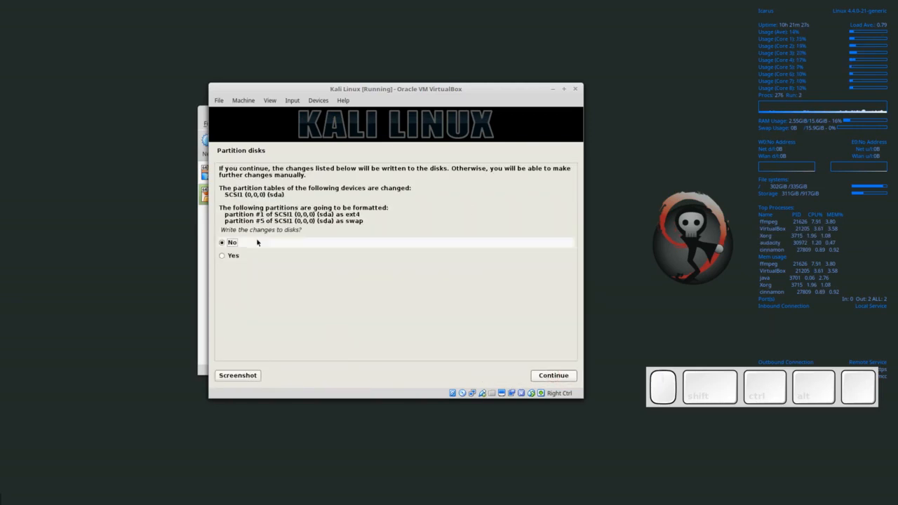
pyautogui.click(229, 256)
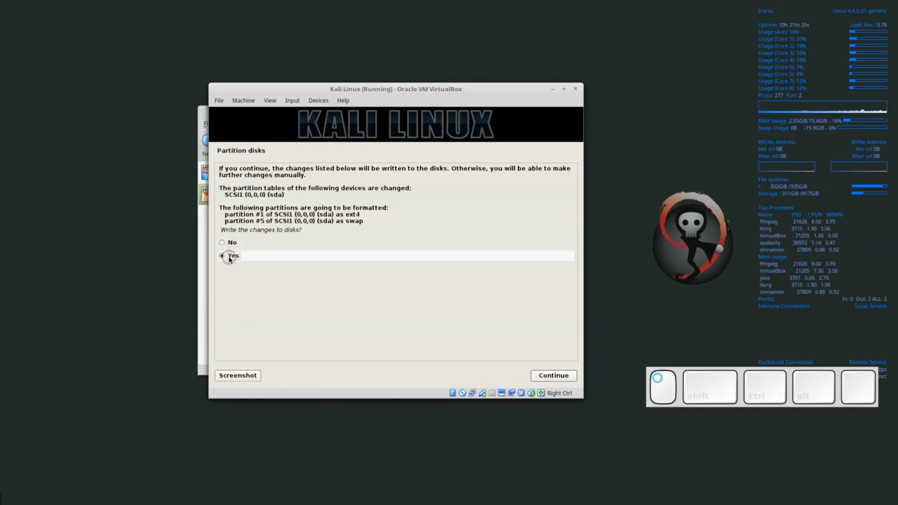
pyautogui.click(554, 376)
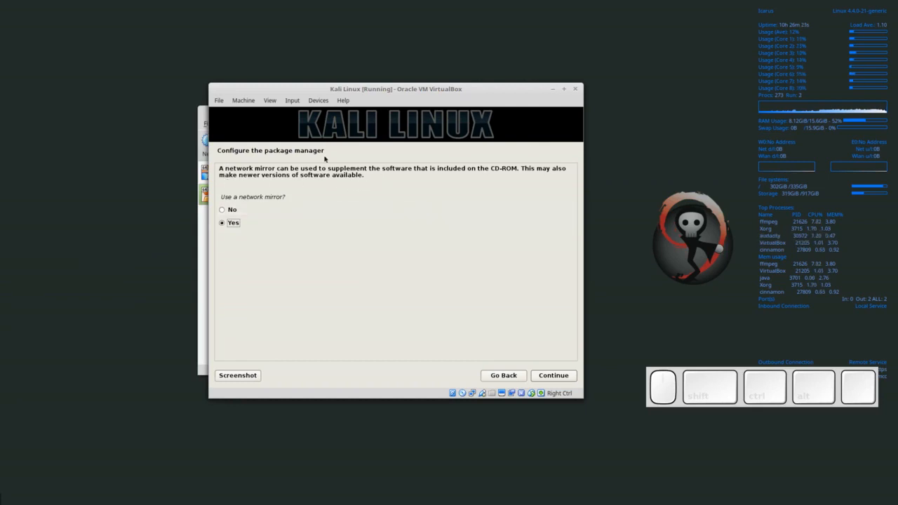
# - Keep using a network mirror and leave the HTTP proxy blank
pyautogui.click(555, 377)
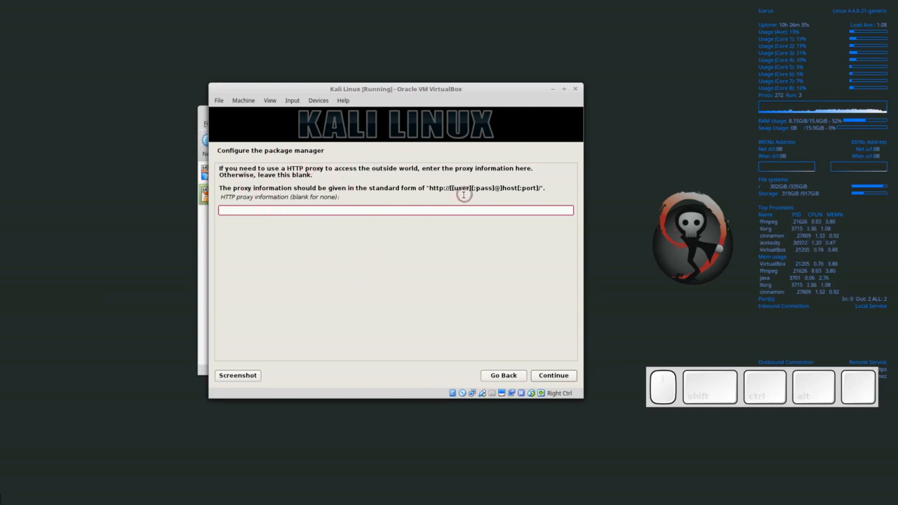
pyautogui.click(566, 377)
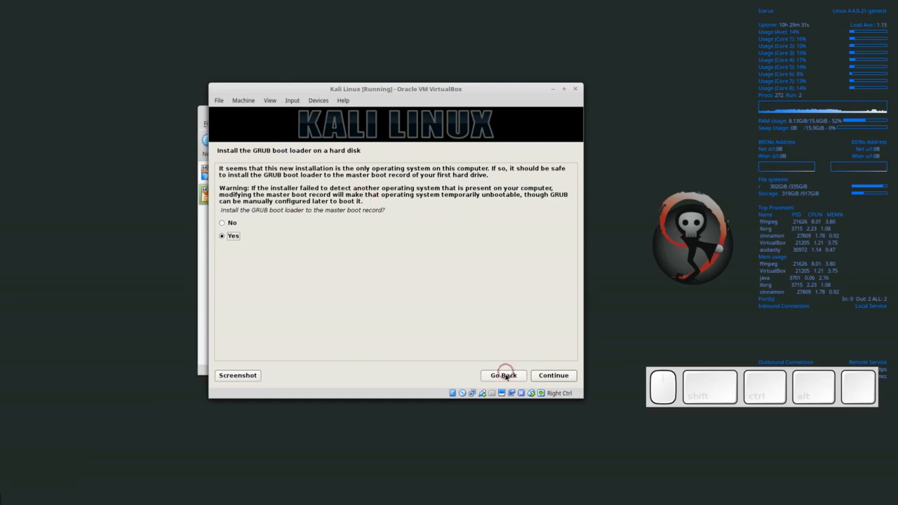
# - Install GRUB onto /dev/sda and finish the installation so the VM reboots
pyautogui.click(540, 377)
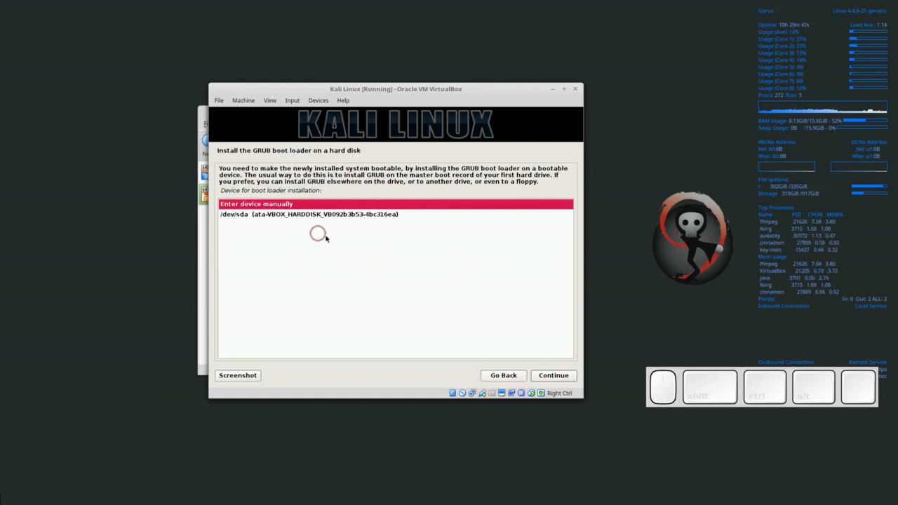
pyautogui.click(273, 217)
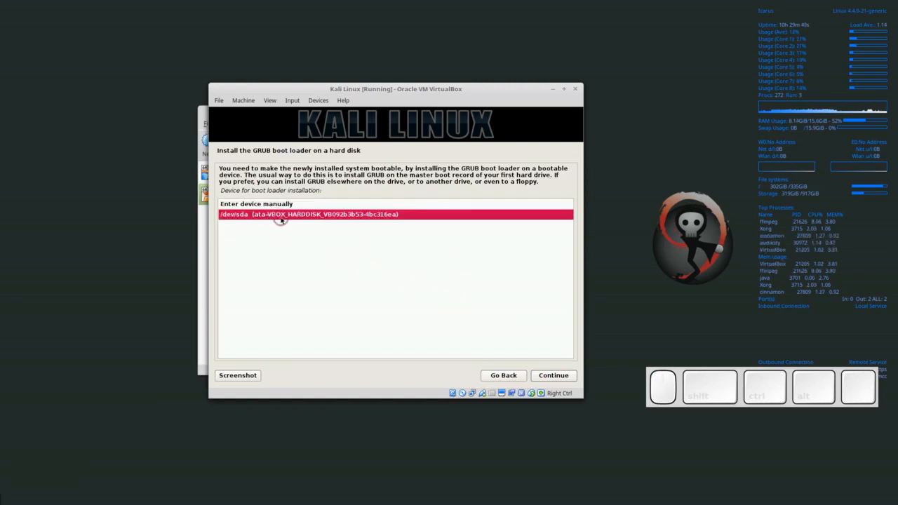
pyautogui.click(544, 376)
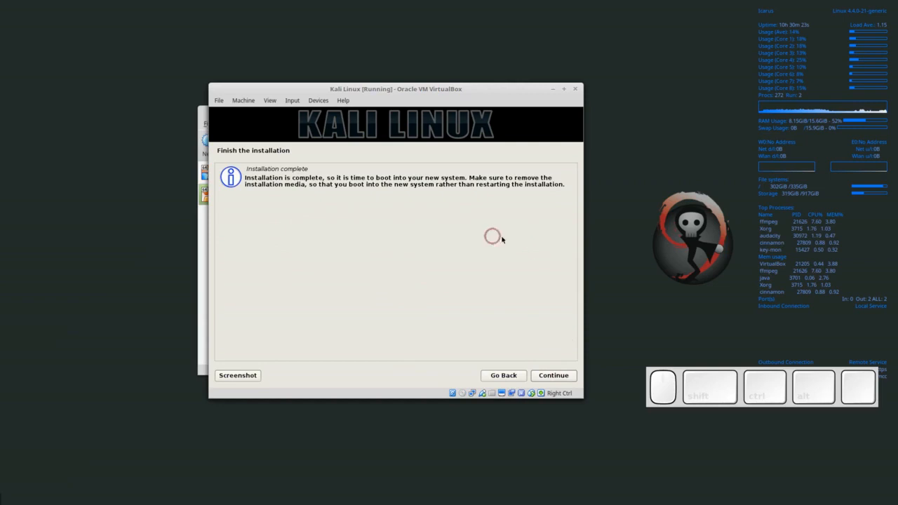
pyautogui.click(561, 375)
pyautogui.click(551, 377)
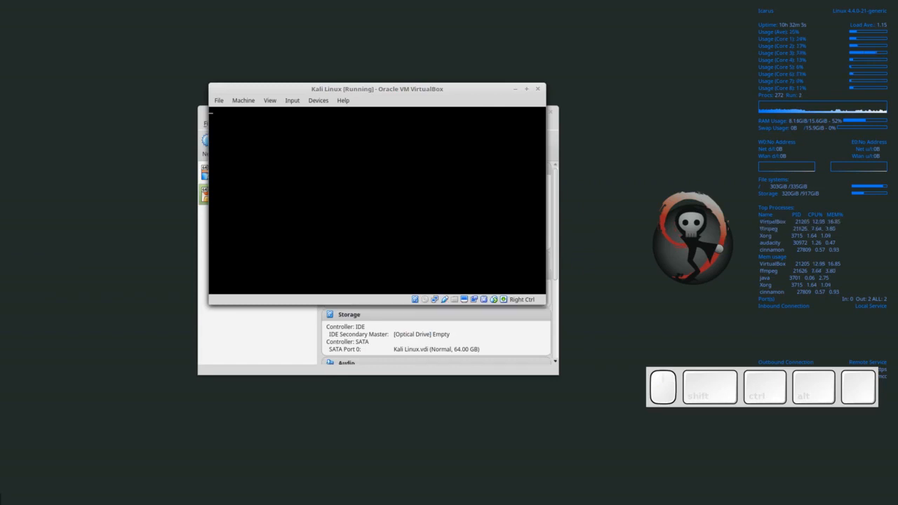
# - Move the VM window up and left while Kali boots to its login screen
pyautogui.moveTo(473, 88)
pyautogui.mouseDown()
pyautogui.moveTo(395, 84)
pyautogui.moveTo(506, 88)
pyautogui.moveTo(443, 85)
pyautogui.moveTo(478, 85)
pyautogui.mouseUp()
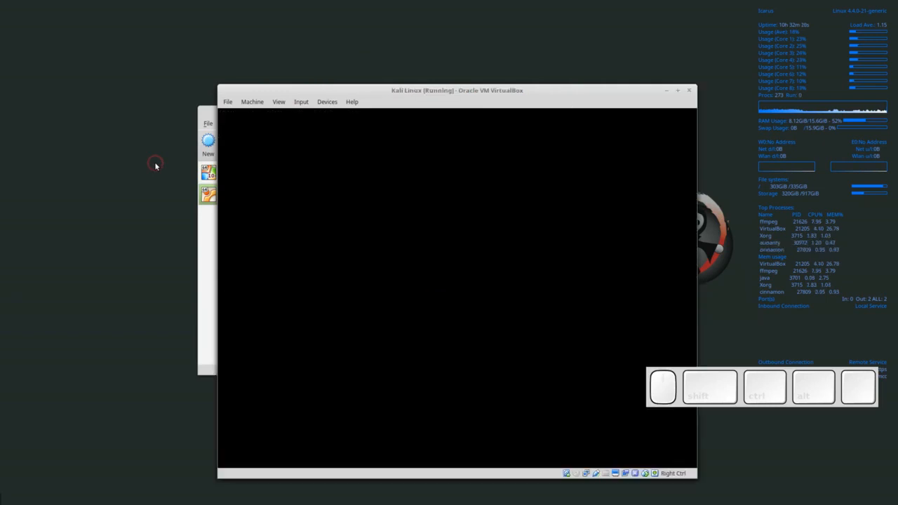
pyautogui.moveTo(374, 90); pyautogui.dragTo(281, 47)
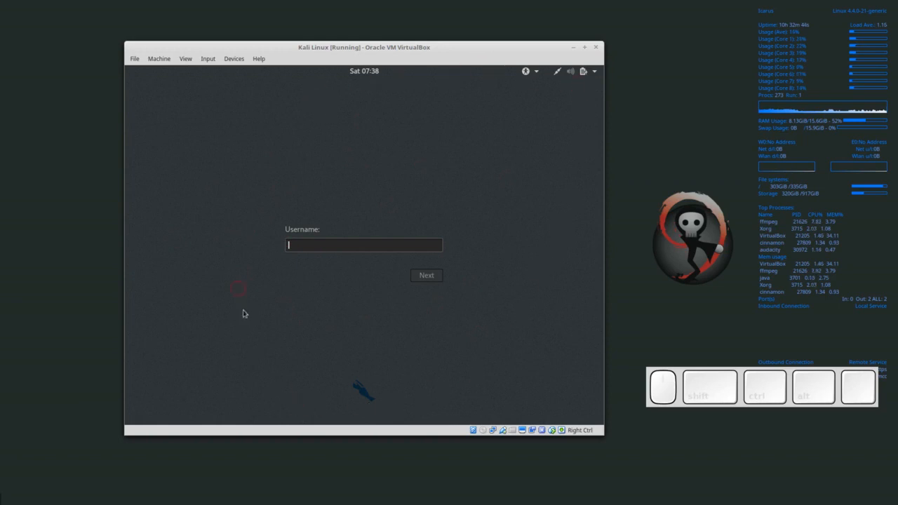
# - Log in with username root and the account password
pyautogui.click(314, 243)
pyautogui.click(423, 195)
pyautogui.write('root')
pyautogui.press('Return')
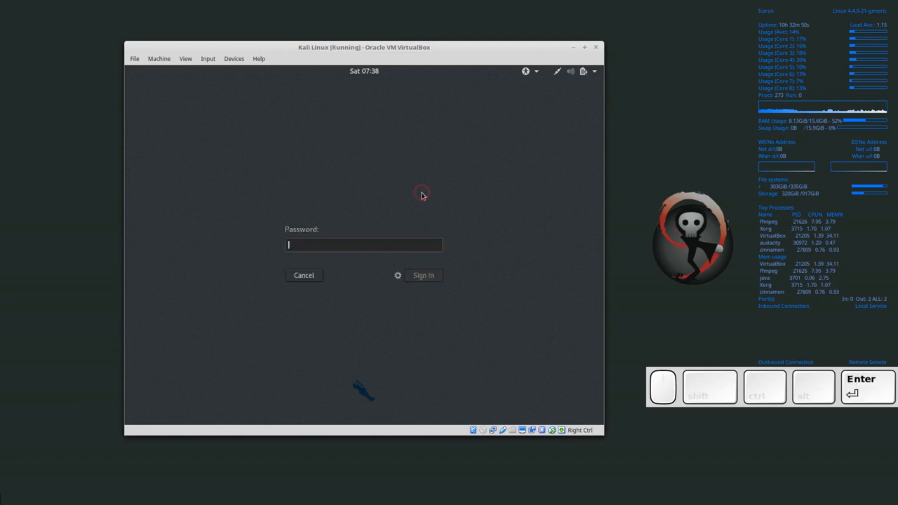
pyautogui.write('toor')
pyautogui.press('Return')
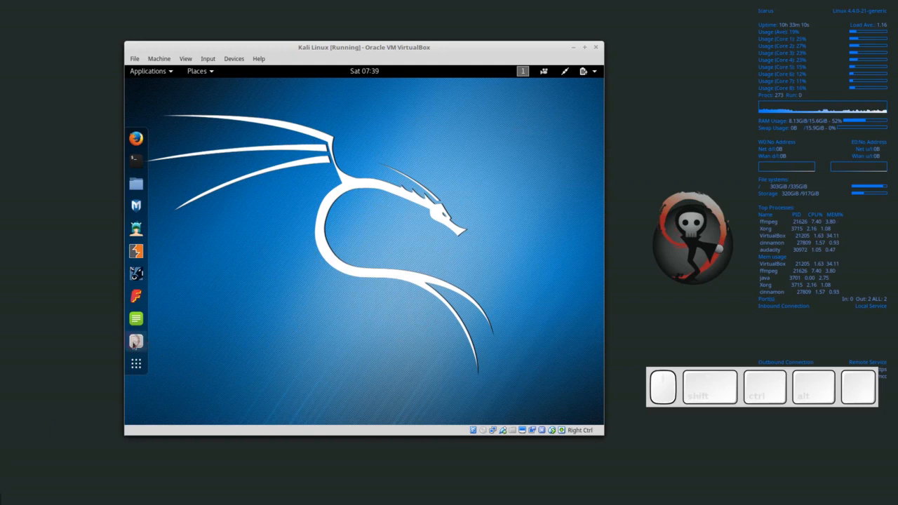
pyautogui.click(160, 71)
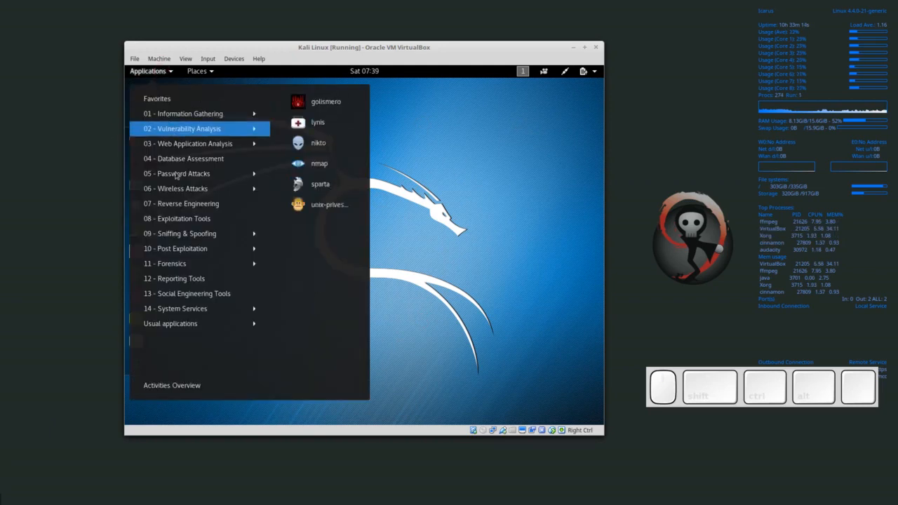
pyautogui.moveTo(175, 254)
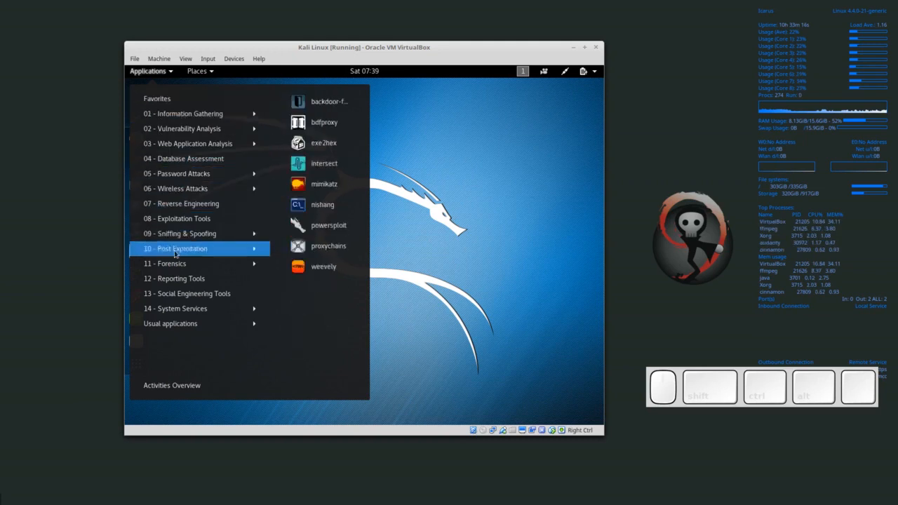
pyautogui.click(449, 242)
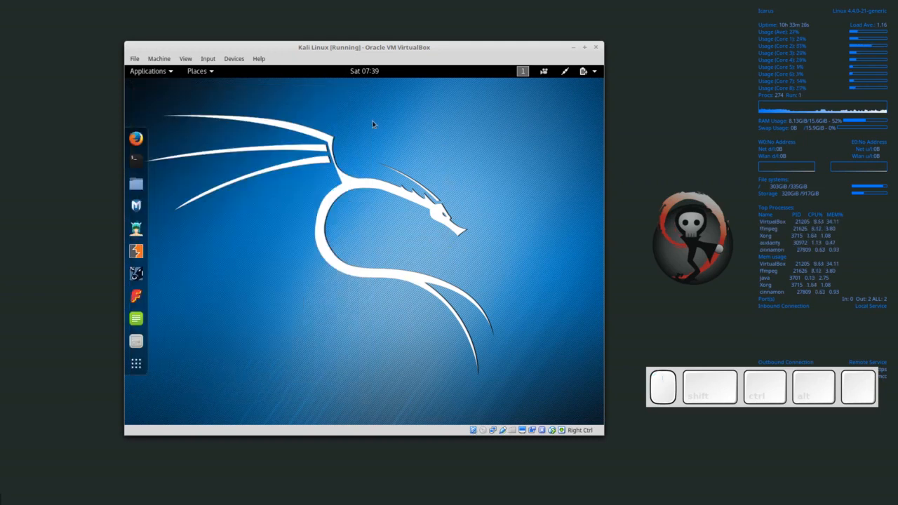